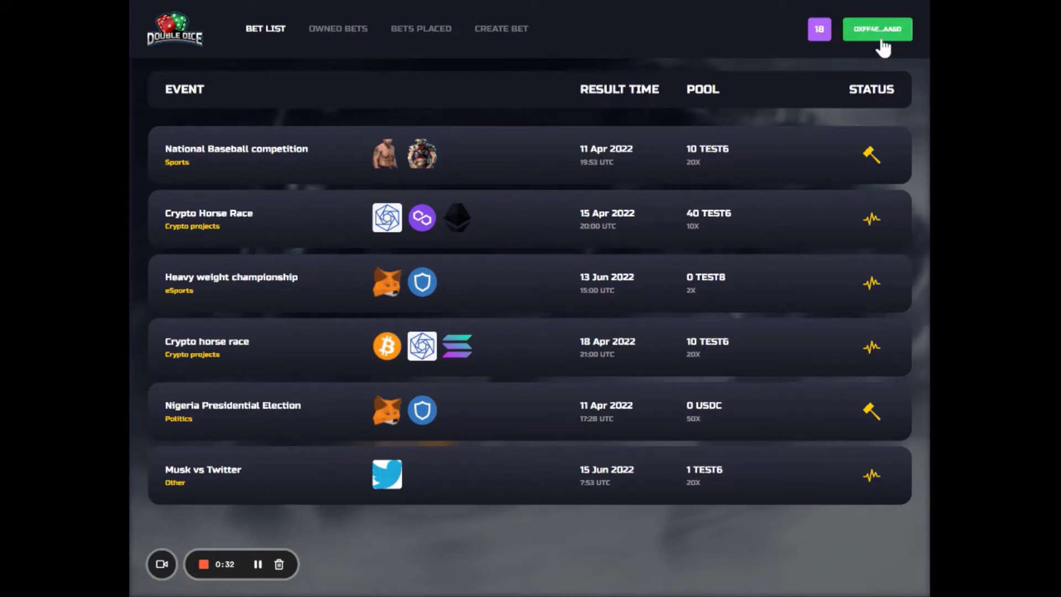
Start creating a bet in the Crypto Projects category and choose the Price race subcategory.
{"action": "mouse_move", "coordinate": [824, 31]}
{"action": "left_click", "coordinate": [499, 39]}
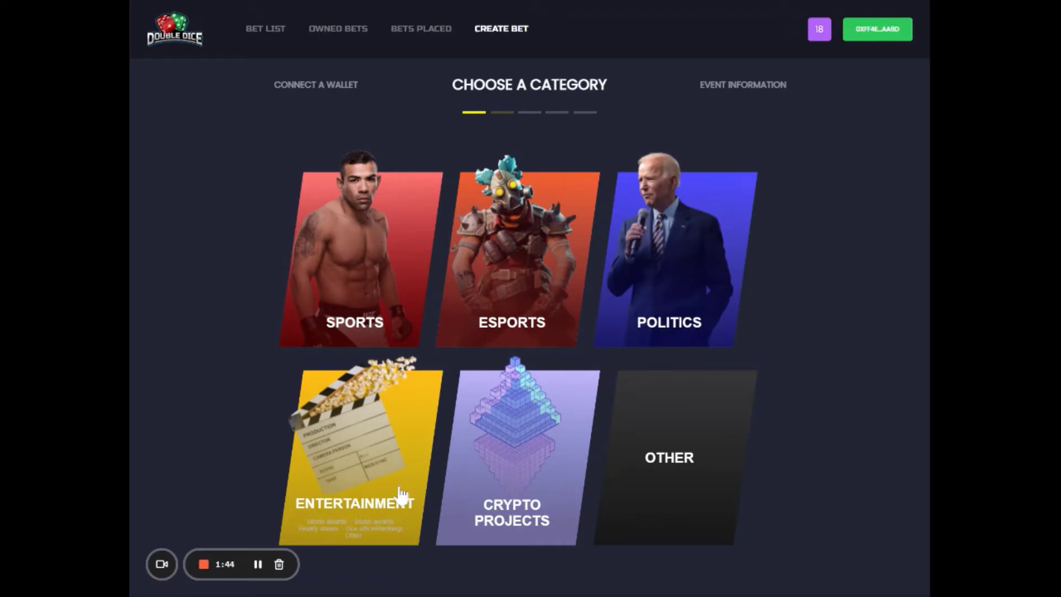
{"action": "left_click", "coordinate": [508, 467]}
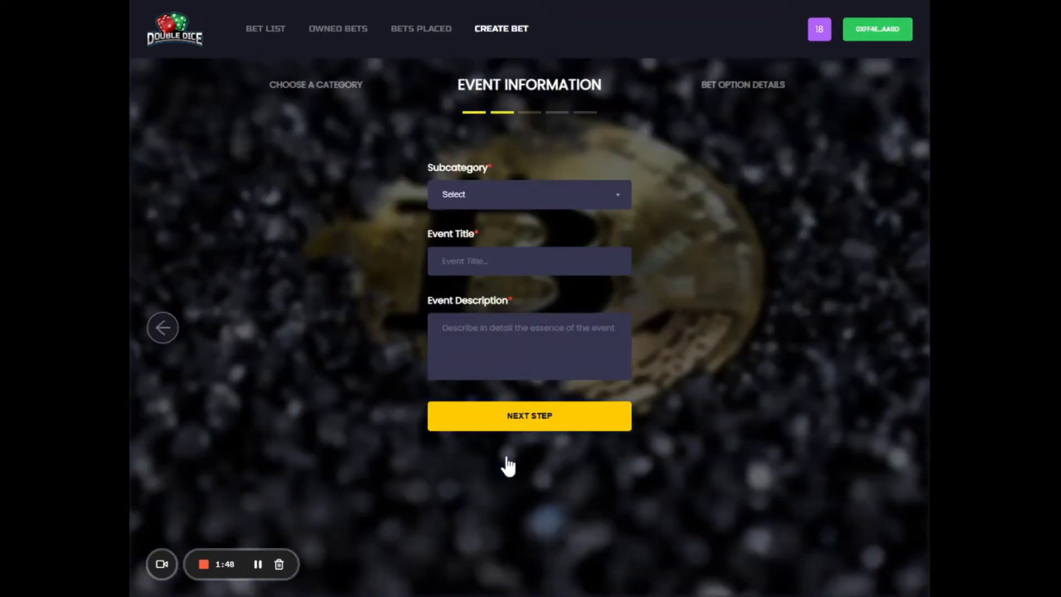
{"action": "left_click", "coordinate": [511, 204]}
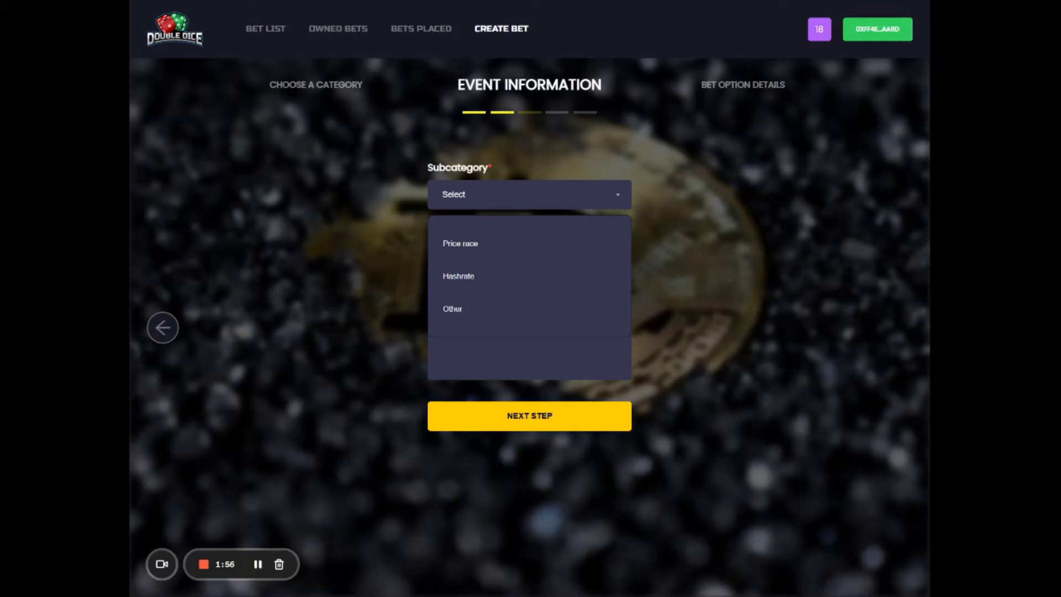
{"action": "left_click", "coordinate": [505, 239]}
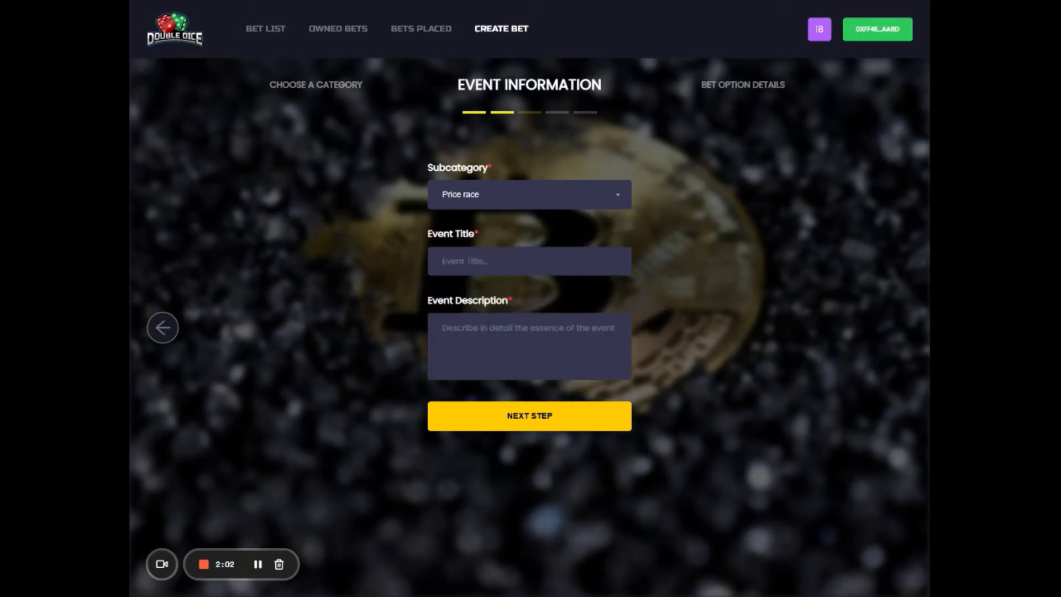
Title the event "Crypto horse race" and describe betting on which of these tokens gains the most % in the 24 hours ending March 18th 2022.
{"action": "type", "text": "Crypto horse race"}
{"action": "left_click", "coordinate": [502, 304]}
{"action": "type", "text": "You wil be be"}
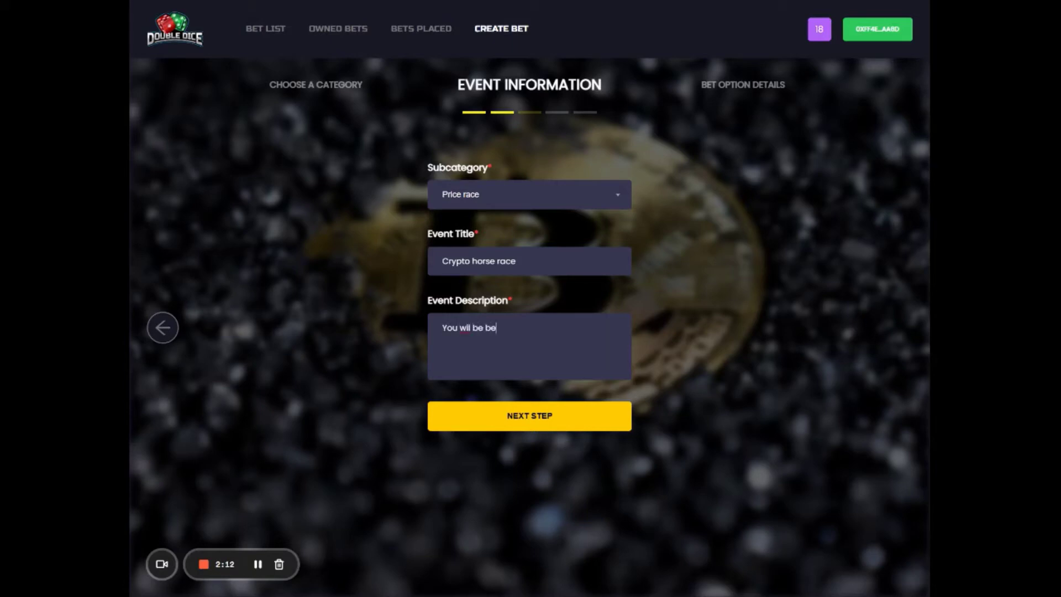
{"action": "type", "text": "tting on which of these toke"}
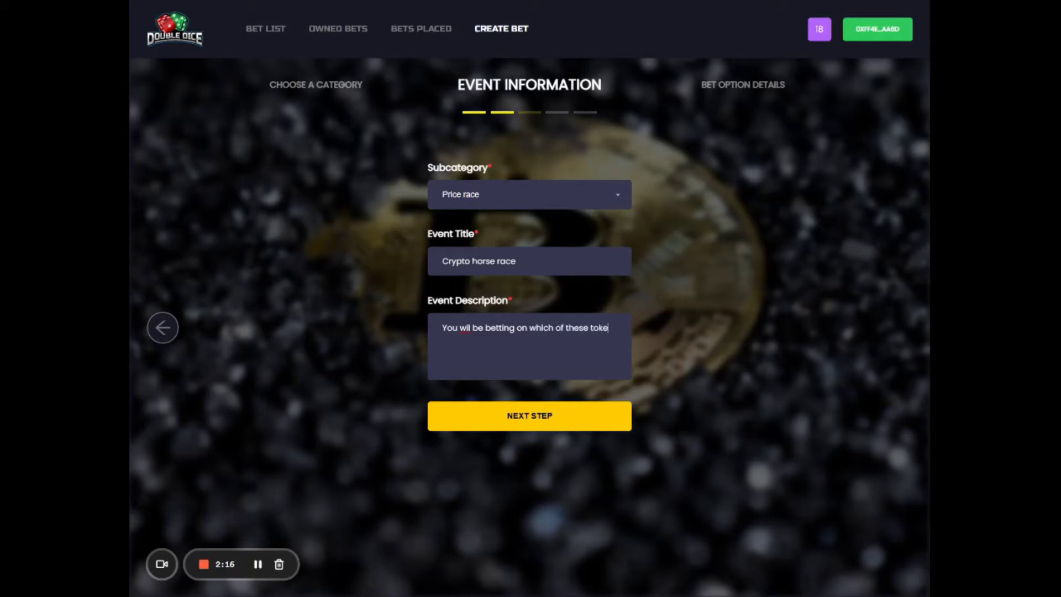
{"action": "type", "text": "ns gains the most"}
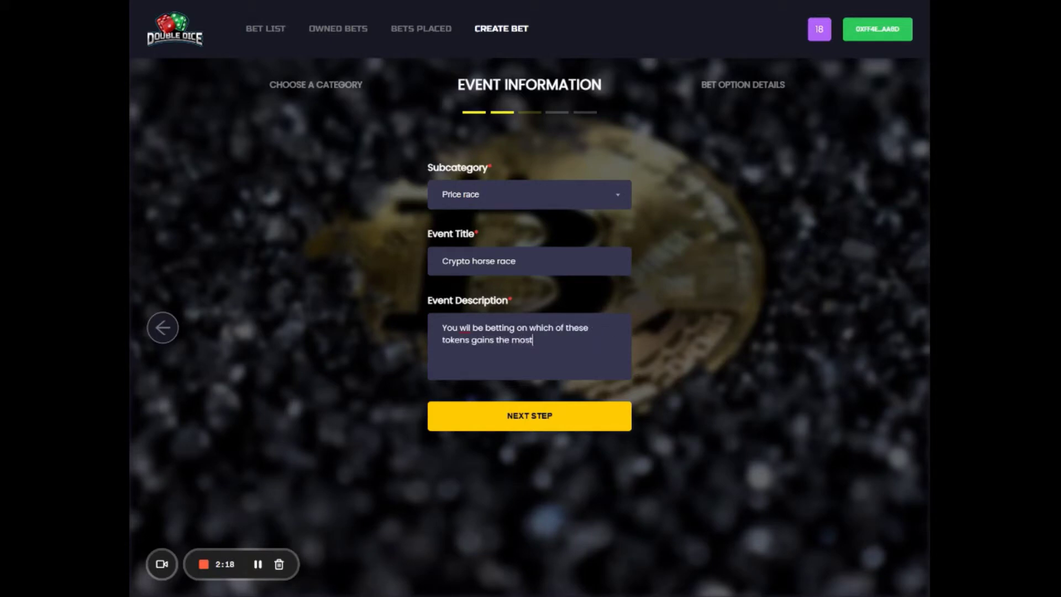
{"action": "type", "text": " % in the 24 hours ending"}
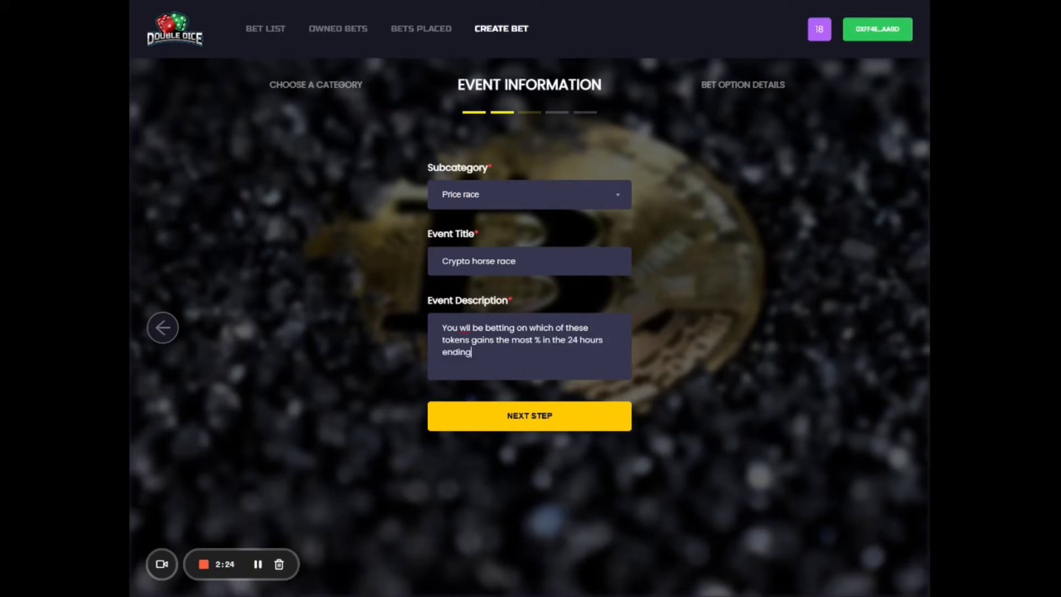
{"action": "type", "text": " March 18th 2022"}
Correct the event description to read "You will" and end with "April 18th 2022 2200 UTC", and continue to the bet option details.
{"action": "left_click_drag", "start_coordinate": [501, 352], "coordinate": [473, 352]}
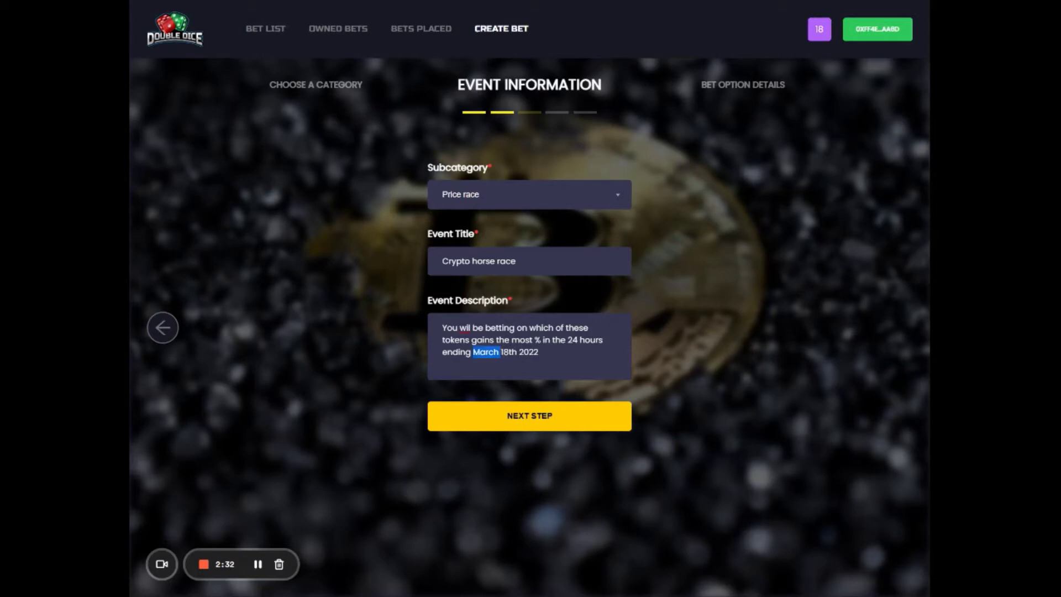
{"action": "type", "text": "April "}
{"action": "type", "text": " 22:00"}
{"action": "key", "text": "BackSpace"}
{"action": "key", "text": "BackSpace"}
{"action": "key", "text": "BackSpace"}
{"action": "type", "text": "00"}
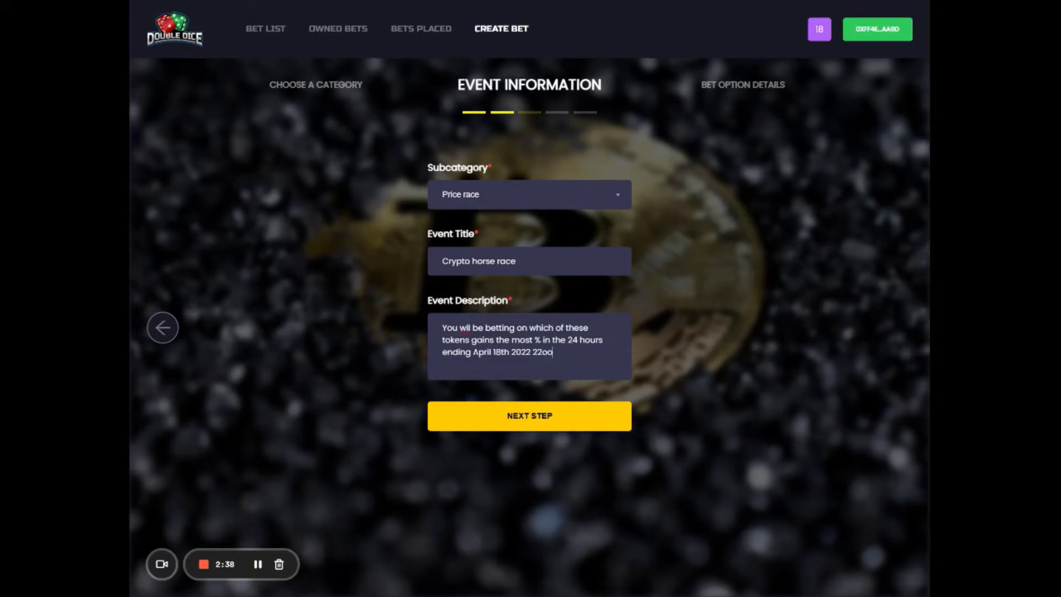
{"action": "key", "text": "BackSpace"}
{"action": "key", "text": "BackSpace"}
{"action": "type", "text": "00"}
{"action": "type", "text": " UTC"}
{"action": "type", "text": "l"}
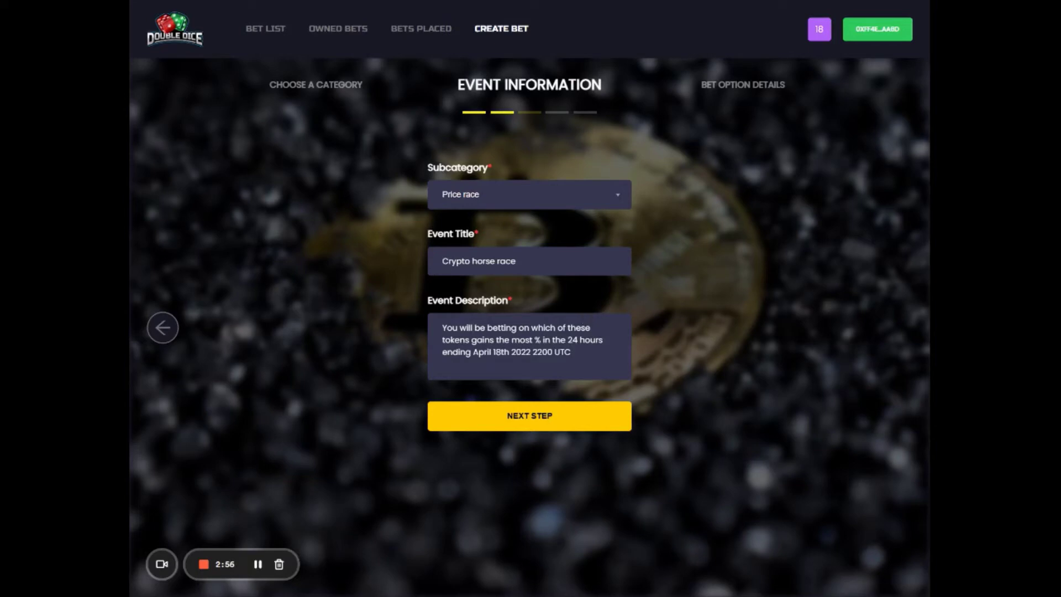
{"action": "left_click", "coordinate": [550, 429]}
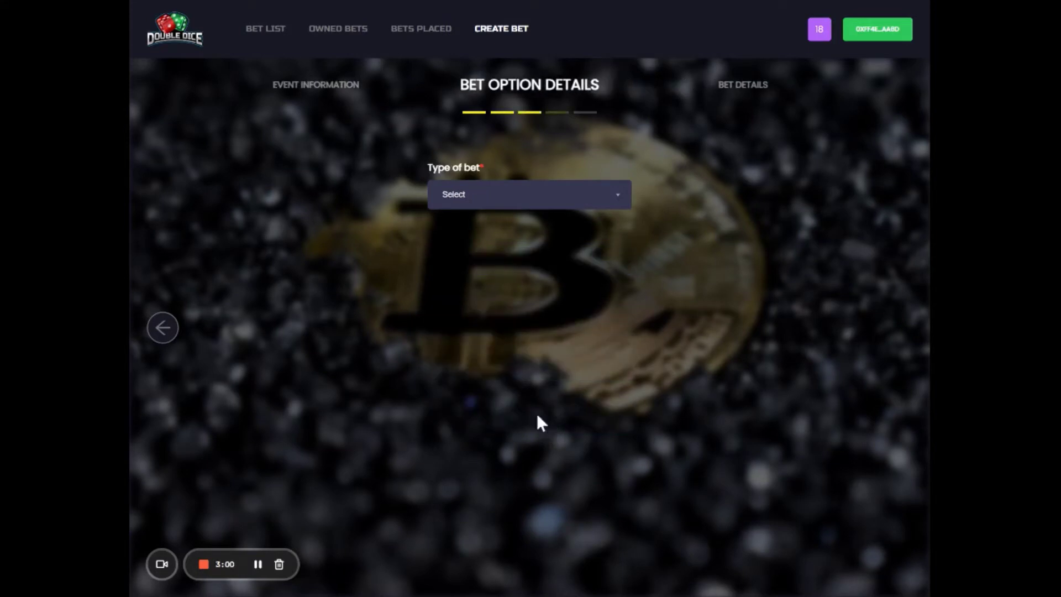
Set the type of bet to Multiple opponents and enter the first opponent as "DAG Contellation" with its logo image.
{"action": "left_click", "coordinate": [505, 200]}
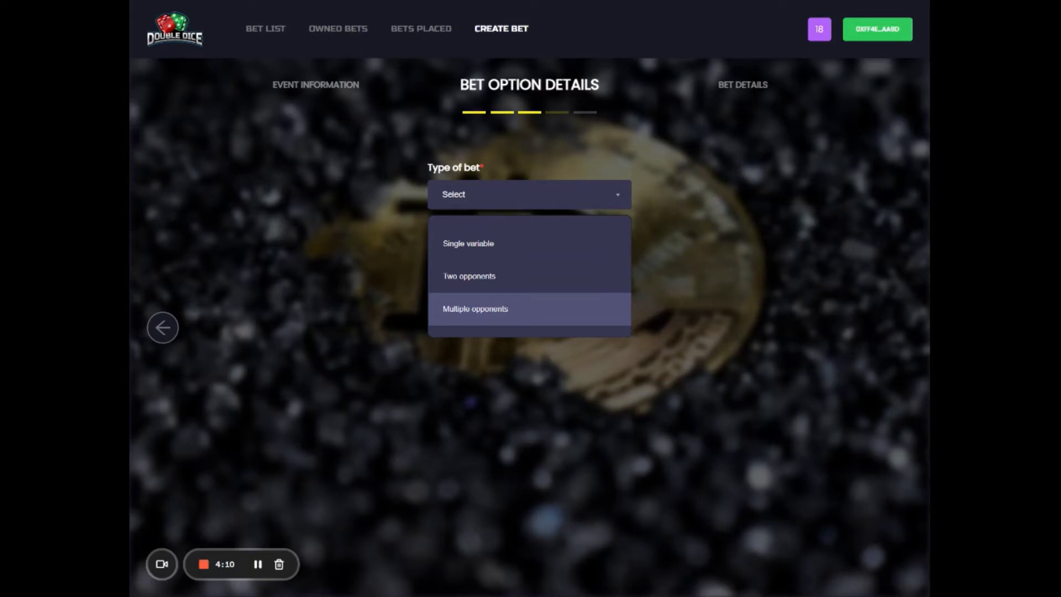
{"action": "left_click", "coordinate": [522, 312]}
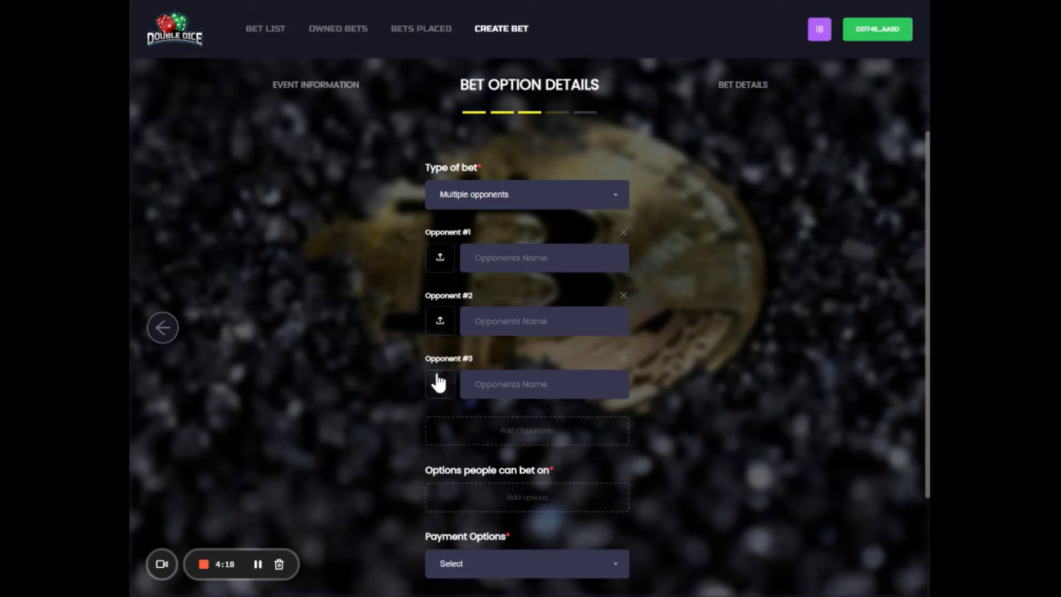
{"action": "left_click", "coordinate": [441, 258]}
{"action": "left_click", "coordinate": [481, 258]}
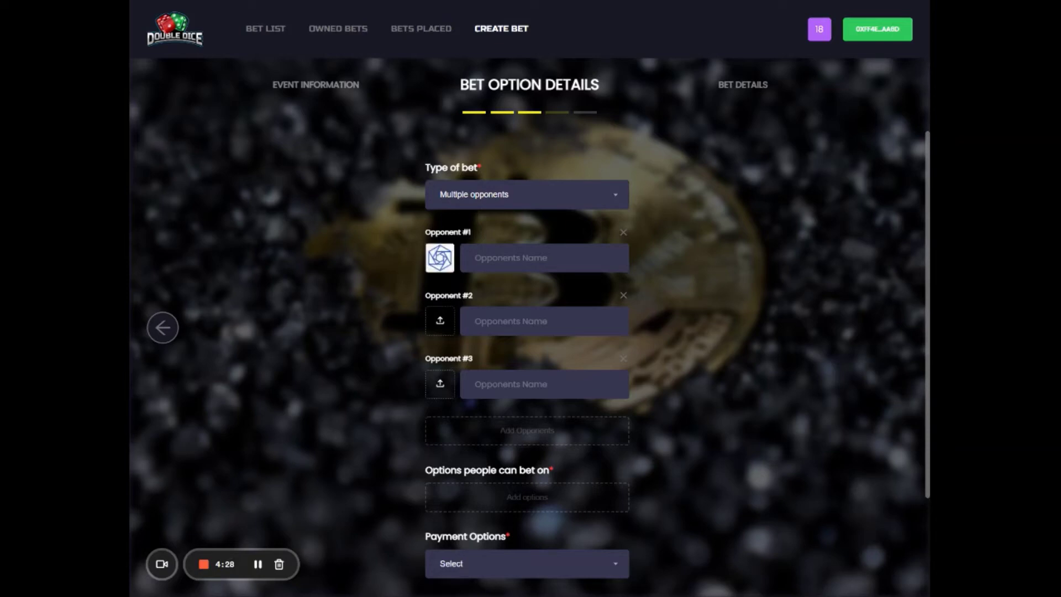
{"action": "type", "text": "DAG Contellation"}
Enter "Bitcoin" as the second opponent and "Polygon" as the third, each with its logo image.
{"action": "left_click", "coordinate": [436, 325]}
{"action": "type", "text": "Bitcoin"}
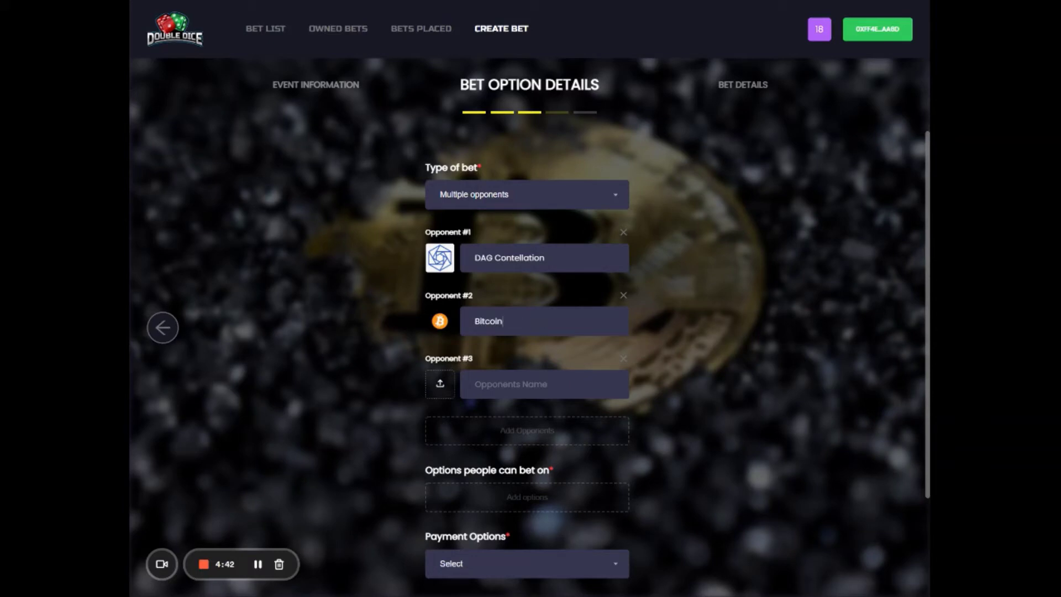
{"action": "left_click", "coordinate": [440, 384]}
{"action": "left_click", "coordinate": [679, 287]}
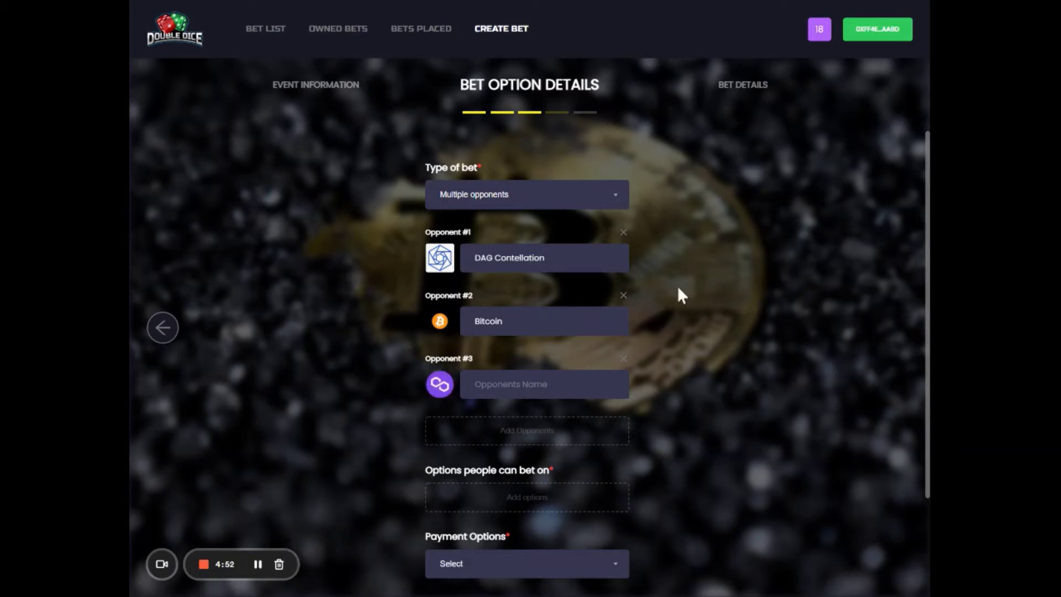
{"action": "left_click", "coordinate": [519, 384]}
{"action": "type", "text": "Polygon"}
Correct the first opponent's name to "DAG Constellation".
{"action": "scroll", "coordinate": [707, 479], "scroll_direction": "down", "scroll_amount": 2}
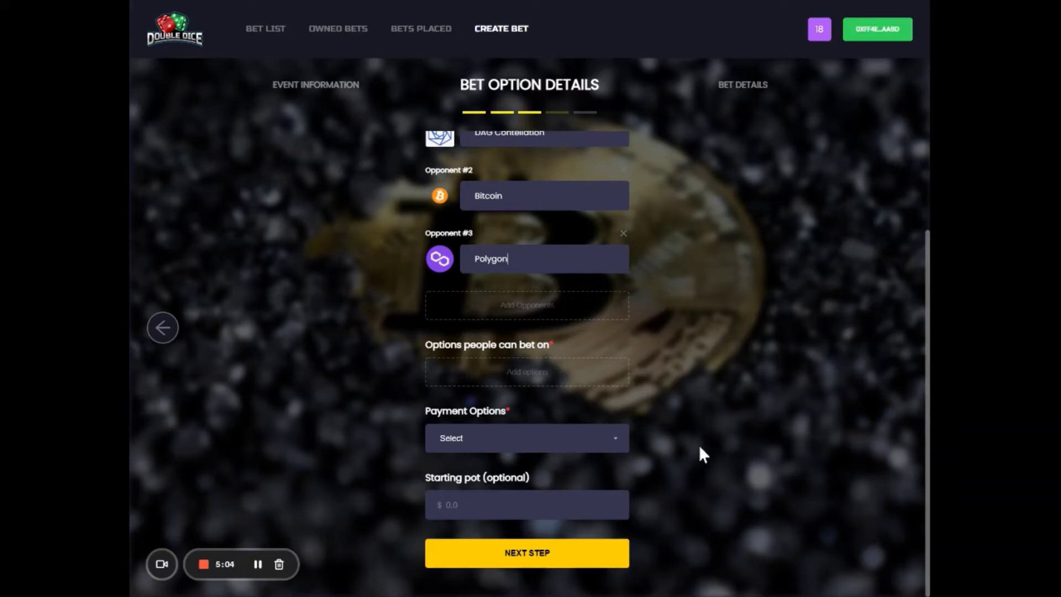
{"action": "scroll", "coordinate": [699, 444], "scroll_direction": "up", "scroll_amount": 2}
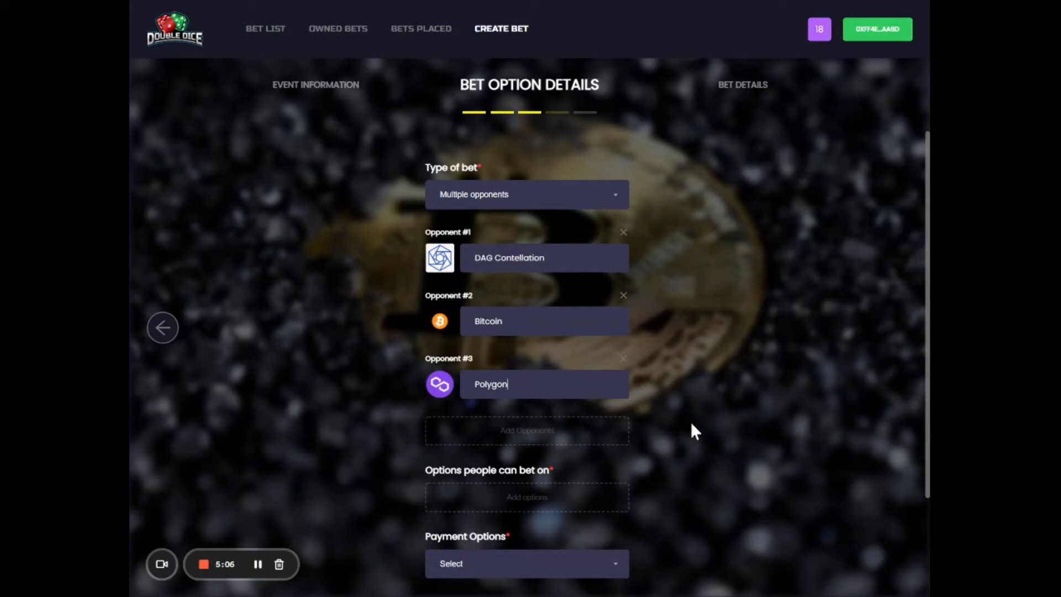
{"action": "scroll", "coordinate": [692, 430], "scroll_direction": "down", "scroll_amount": 1}
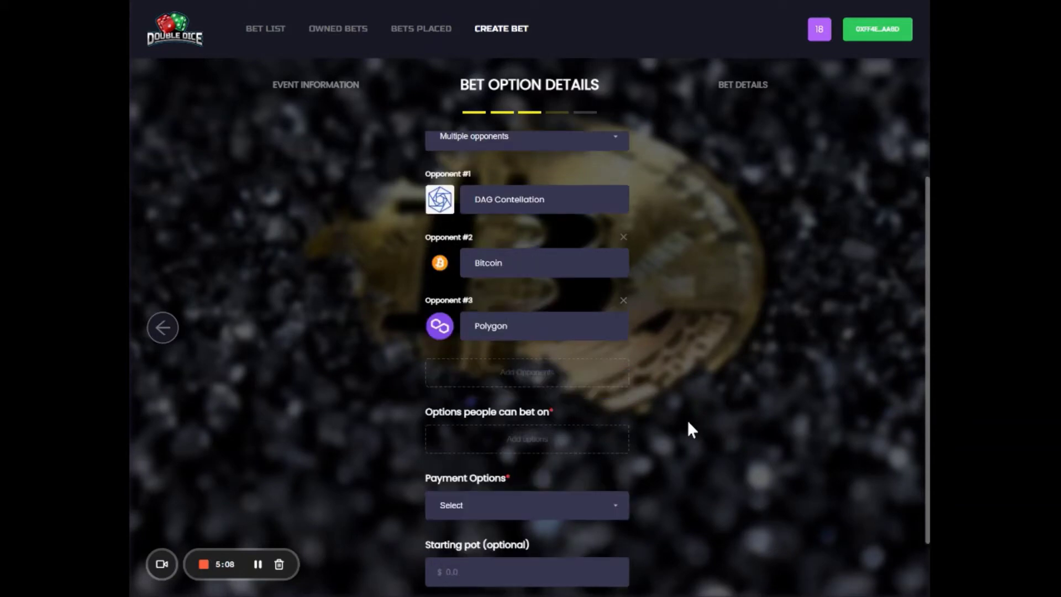
{"action": "scroll", "coordinate": [688, 423], "scroll_direction": "up", "scroll_amount": 1}
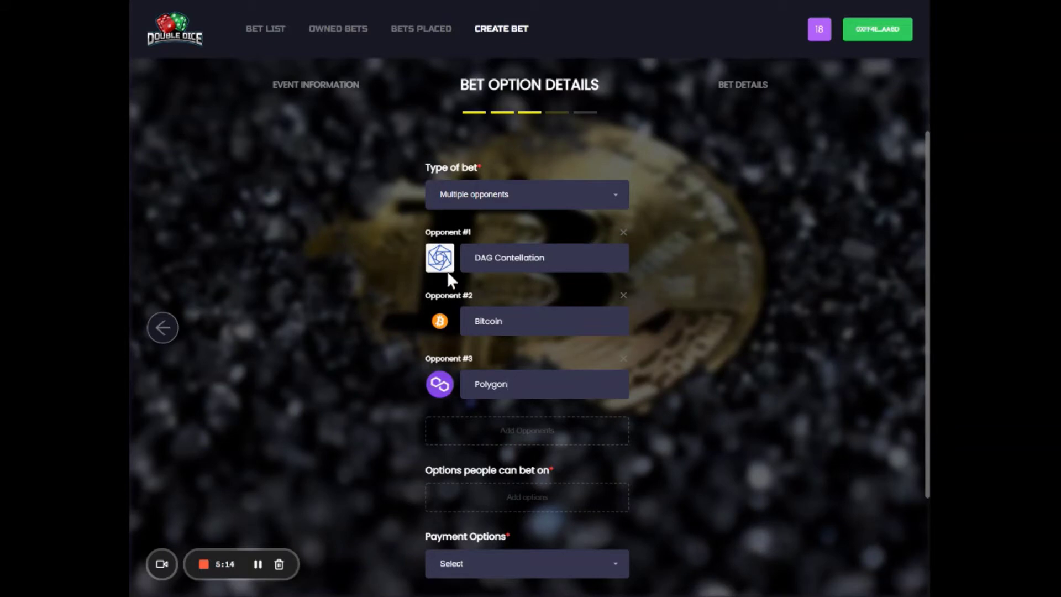
{"action": "left_click", "coordinate": [507, 384]}
{"action": "left_click", "coordinate": [508, 258]}
{"action": "type", "text": "s"}
Add "DAG Constellation" as the first option people can bet on.
{"action": "scroll", "coordinate": [691, 437], "scroll_direction": "down", "scroll_amount": 2}
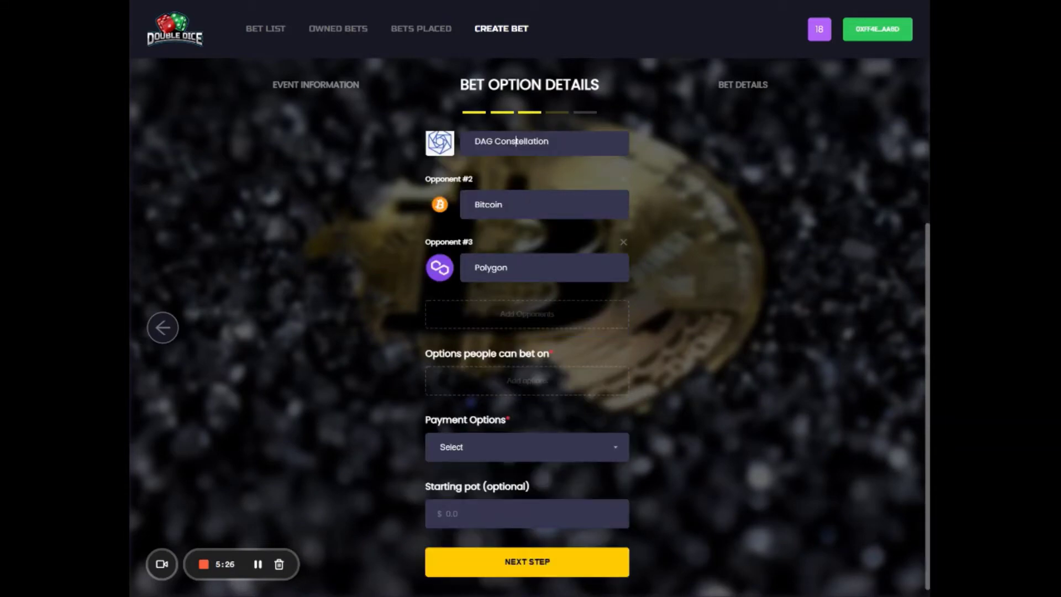
{"action": "left_click", "coordinate": [528, 388]}
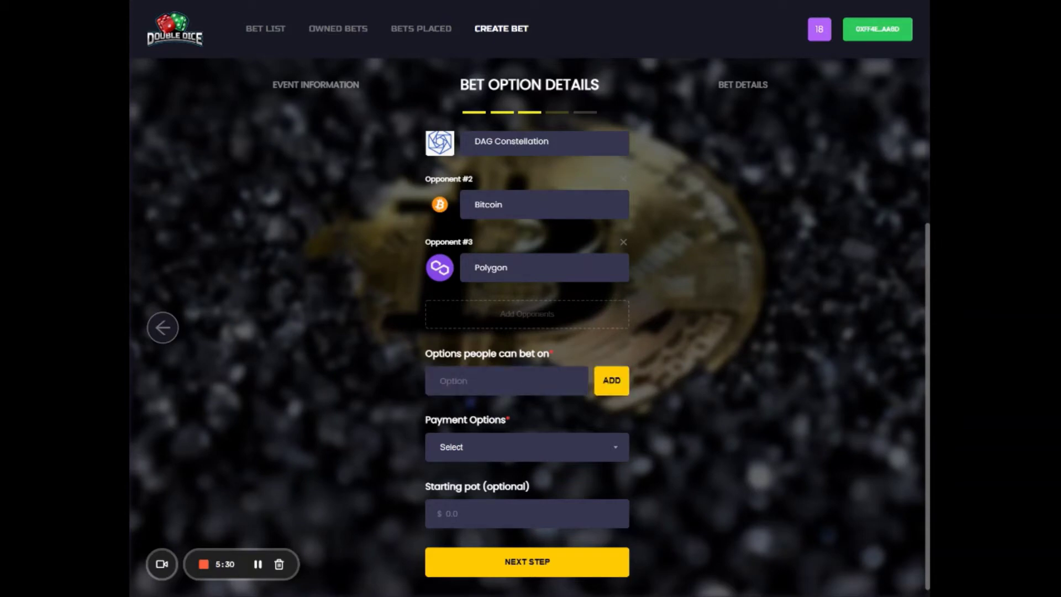
{"action": "type", "text": "DAG Constellation"}
{"action": "left_click", "coordinate": [614, 385]}
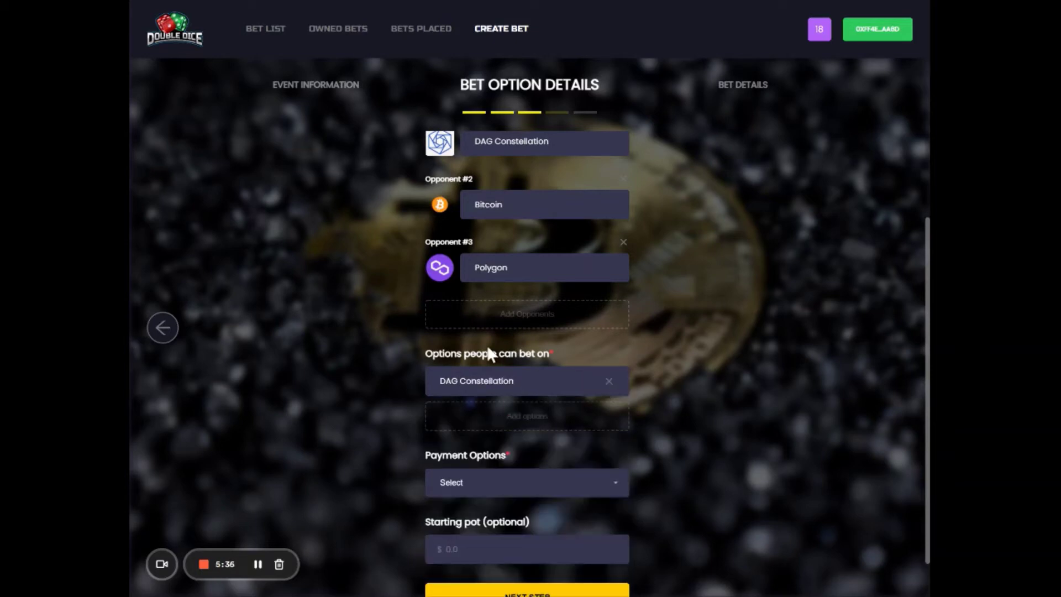
Add "Bitcoin" and "Polygon" as the second and third options people can bet on.
{"action": "left_click", "coordinate": [480, 413]}
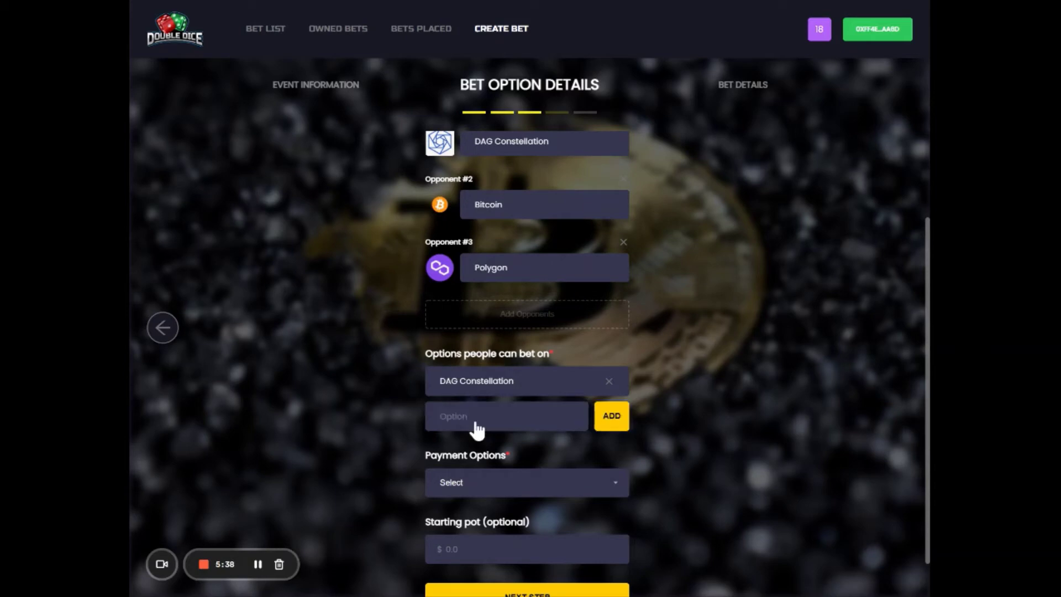
{"action": "scroll", "coordinate": [711, 364], "scroll_direction": "up", "scroll_amount": 2}
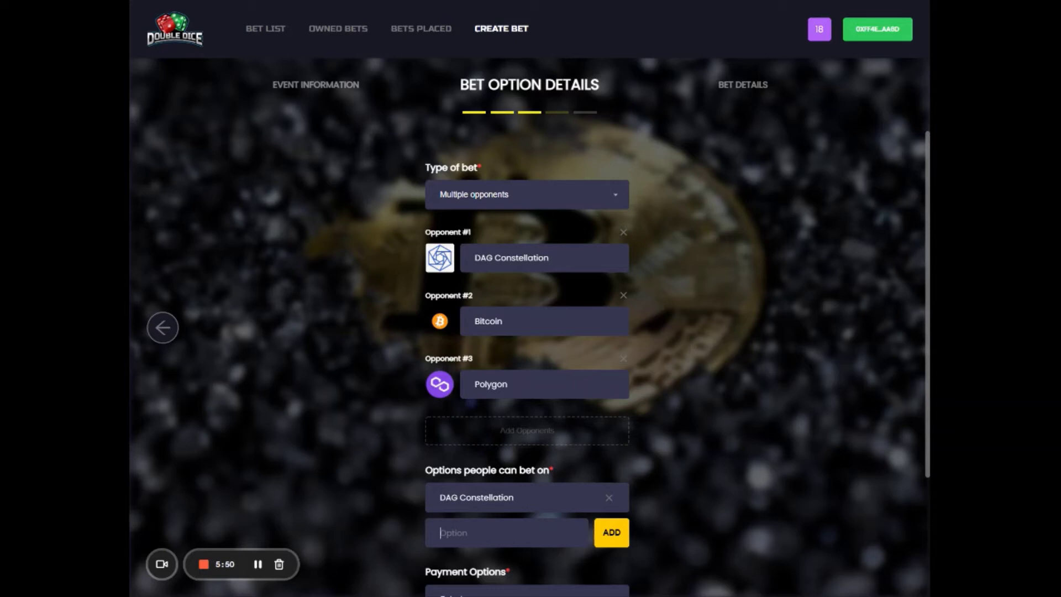
{"action": "scroll", "coordinate": [529, 331], "scroll_direction": "down", "scroll_amount": 1}
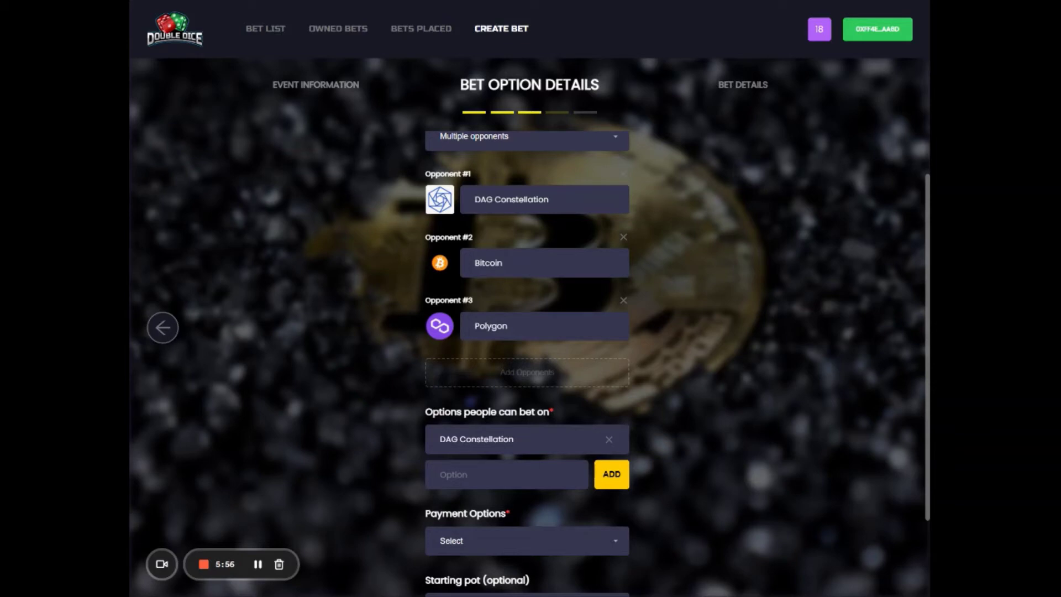
{"action": "type", "text": "Bitcoin"}
{"action": "left_click", "coordinate": [612, 482]}
{"action": "left_click", "coordinate": [493, 514]}
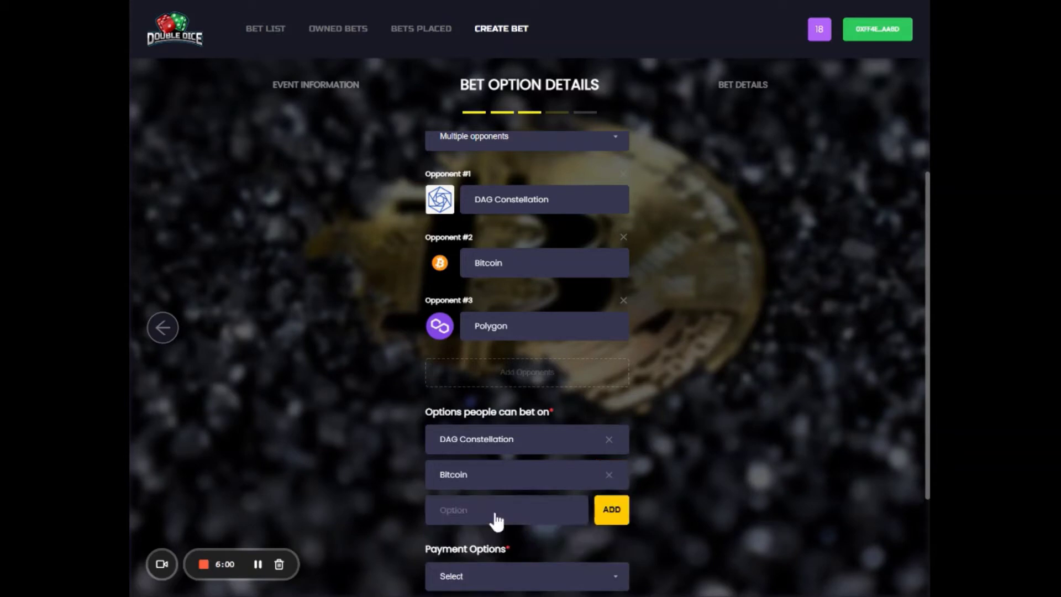
{"action": "type", "text": "Polygon"}
{"action": "left_click", "coordinate": [615, 515]}
Choose TestCoin6 as the payment option for the bet.
{"action": "scroll", "coordinate": [685, 453], "scroll_direction": "down", "scroll_amount": 3}
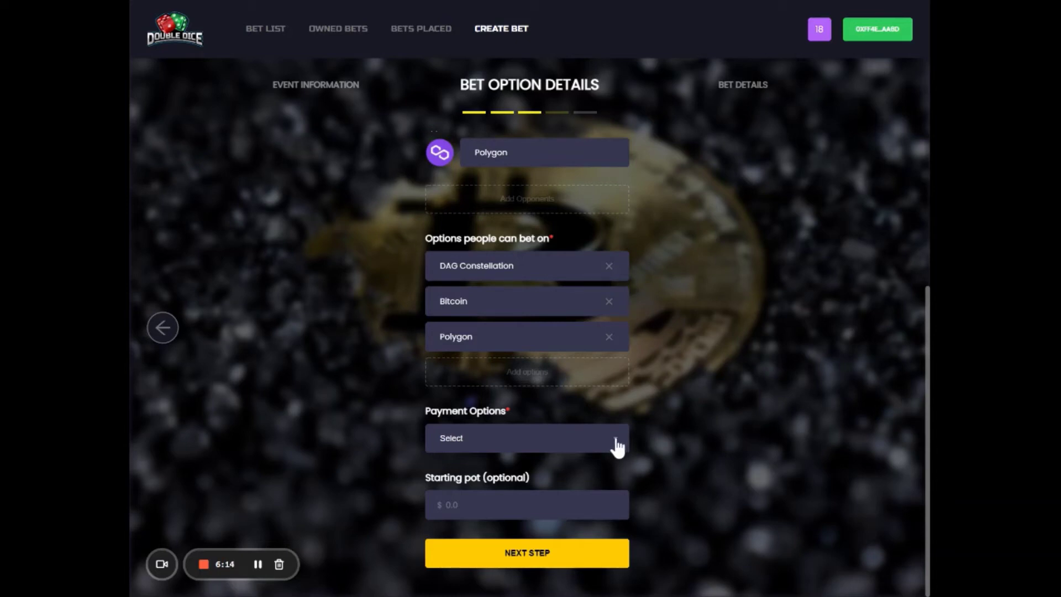
{"action": "left_click", "coordinate": [617, 446]}
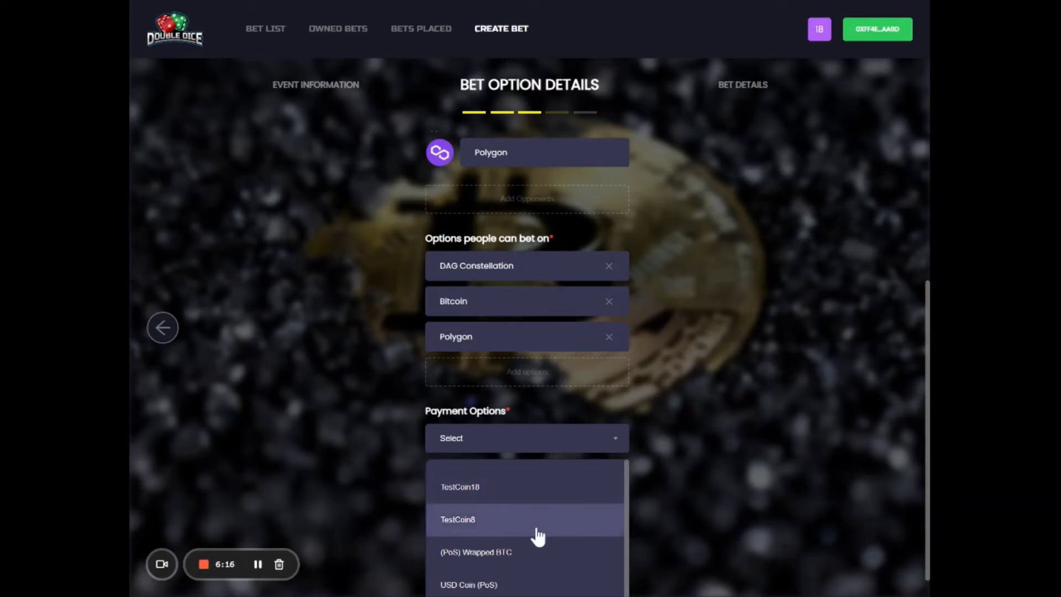
{"action": "scroll", "coordinate": [537, 535], "scroll_direction": "down", "scroll_amount": 3}
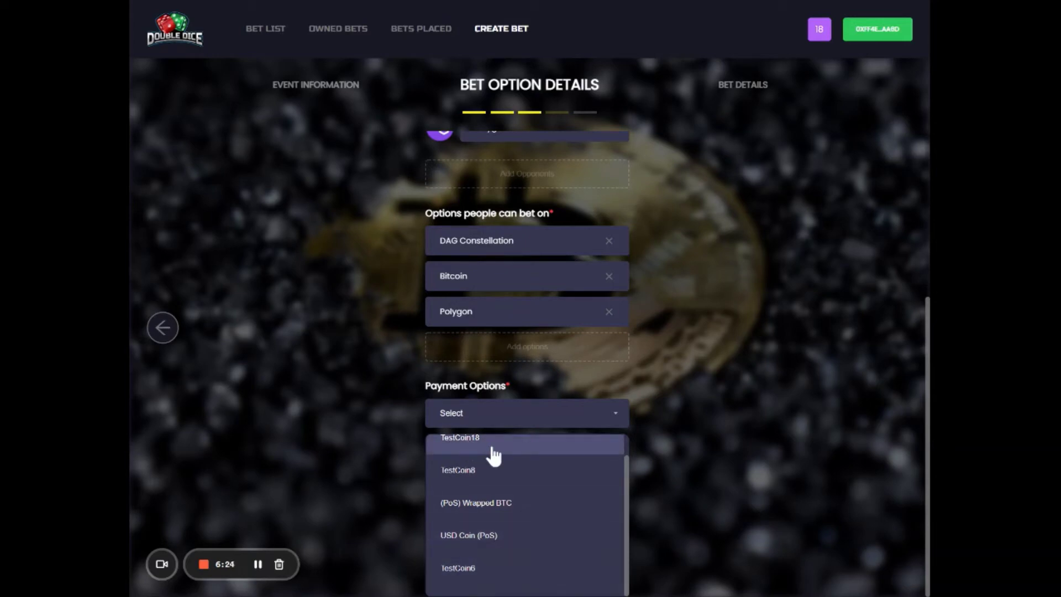
{"action": "left_click", "coordinate": [490, 575]}
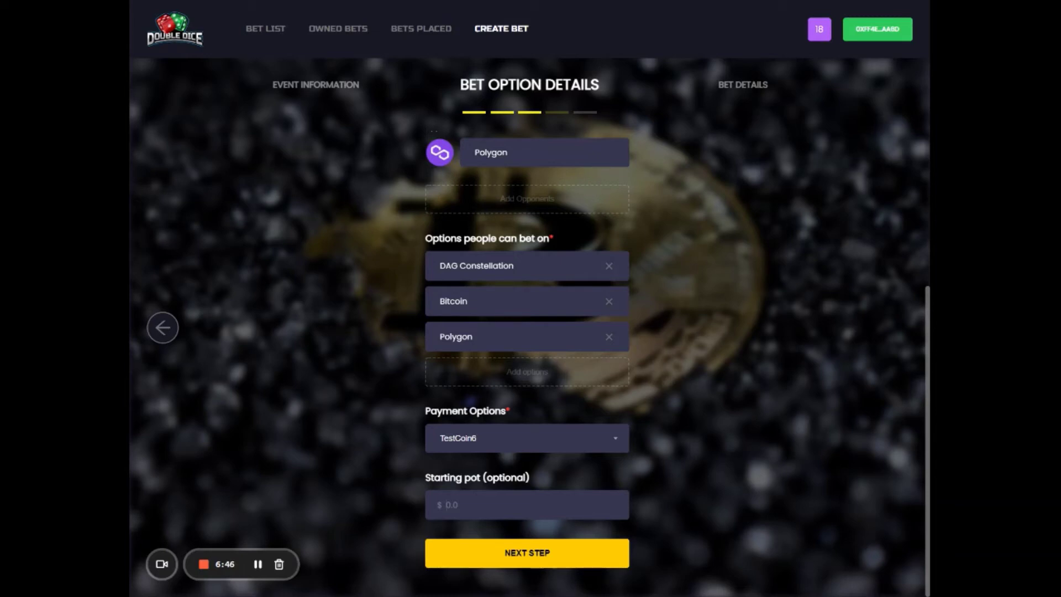
{"action": "type", "text": "100"}
{"action": "key", "text": "ctrl+a"}
{"action": "key", "text": "BackSpace"}
Continue to the bet details and set the bet start to 18/04/2022 at 22:00.
{"action": "left_click", "coordinate": [534, 561]}
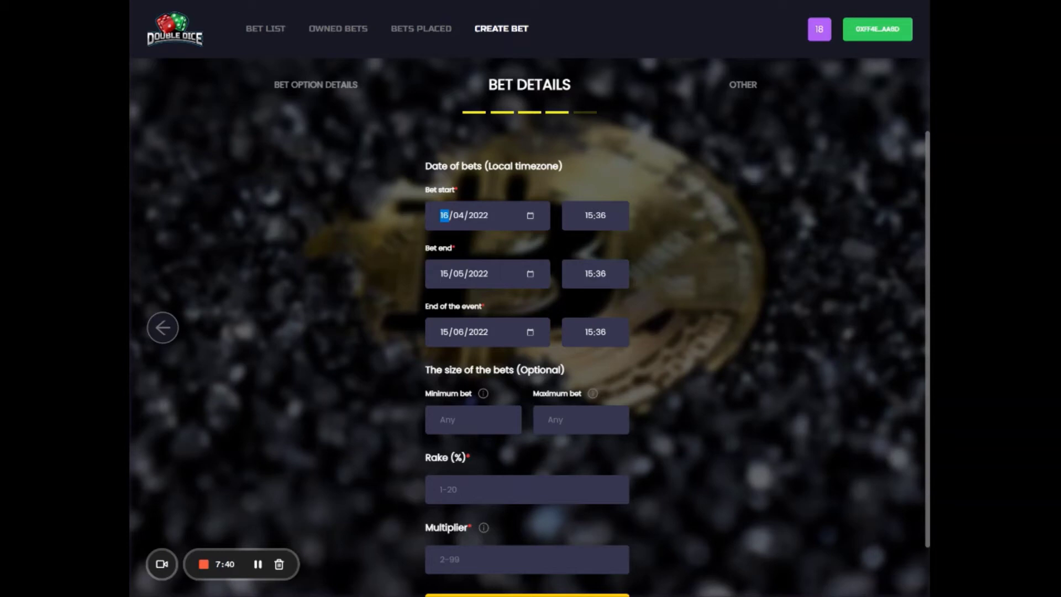
{"action": "key", "text": "Up"}
{"action": "key", "text": "Up"}
{"action": "left_click", "coordinate": [589, 217]}
{"action": "type", "text": "2"}
Set the end of the event to 18/04/2022 at 23:00.
{"action": "left_click", "coordinate": [445, 271]}
{"action": "left_click", "coordinate": [447, 331]}
{"action": "type", "text": "1804"}
{"action": "left_click", "coordinate": [590, 331]}
Set the bet end to 18/04/2022 at 20:00.
{"action": "left_click", "coordinate": [442, 273]}
{"action": "key", "text": "Up"}
{"action": "key", "text": "Up"}
{"action": "key", "text": "Up"}
{"action": "key", "text": "Up"}
{"action": "left_click", "coordinate": [458, 273]}
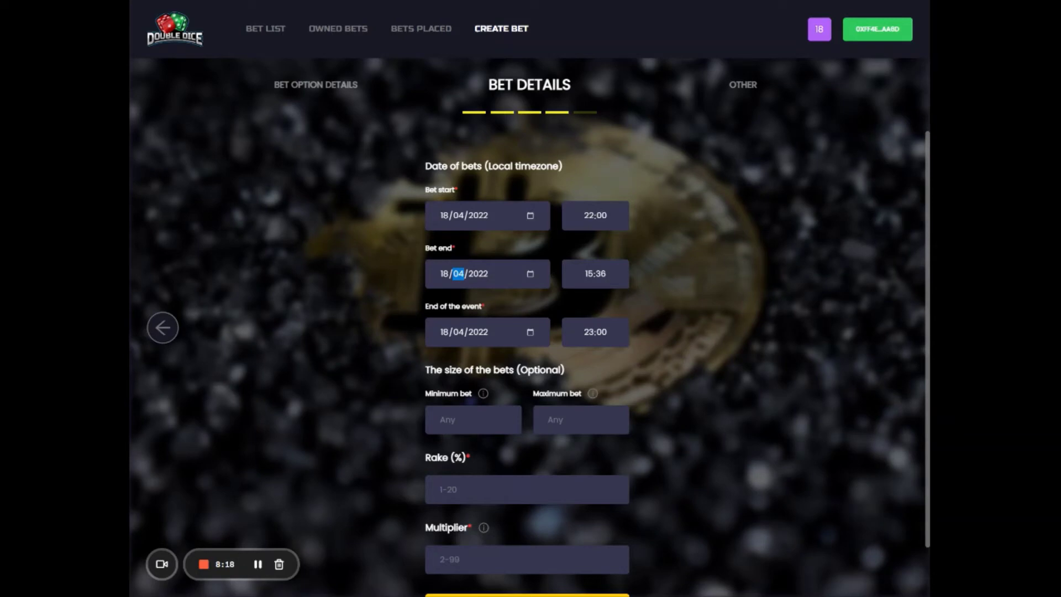
{"action": "left_click", "coordinate": [590, 274]}
{"action": "left_click", "coordinate": [726, 307]}
{"action": "scroll", "coordinate": [458, 387], "scroll_direction": "down", "scroll_amount": 1}
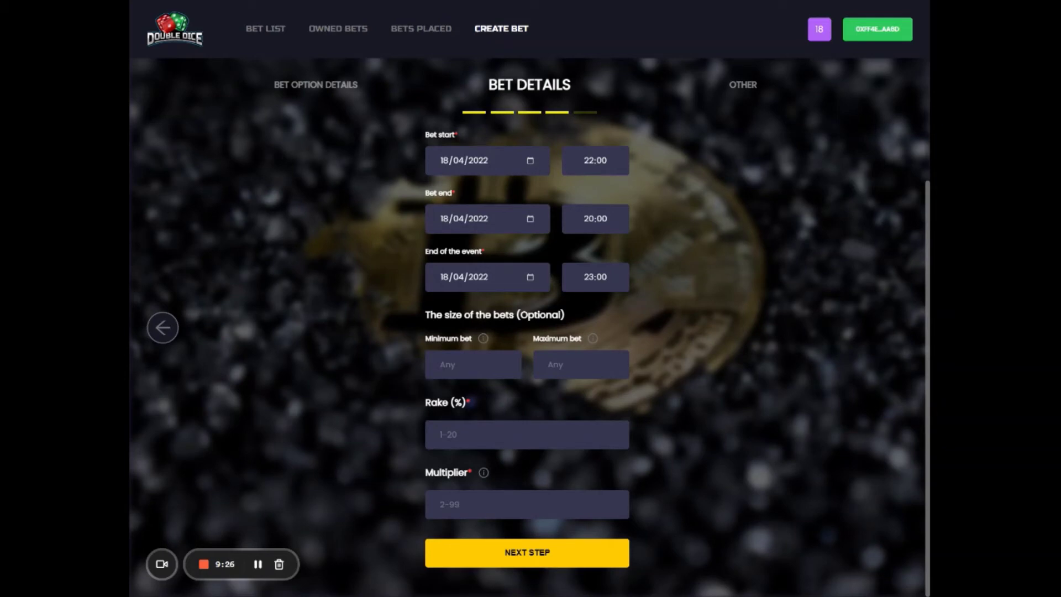
{"action": "left_click", "coordinate": [458, 365]}
{"action": "type", "text": "1000"}
{"action": "left_click_drag", "start_coordinate": [458, 365], "coordinate": [400, 370]}
{"action": "key", "text": "BackSpace"}
{"action": "type", "text": "100"}
{"action": "key", "text": "BackSpace"}
{"action": "key", "text": "BackSpace"}
{"action": "key", "text": "BackSpace"}
Set the rake to 2% and the multiplier to 25, and try to proceed past the bet details.
{"action": "left_click", "coordinate": [440, 434]}
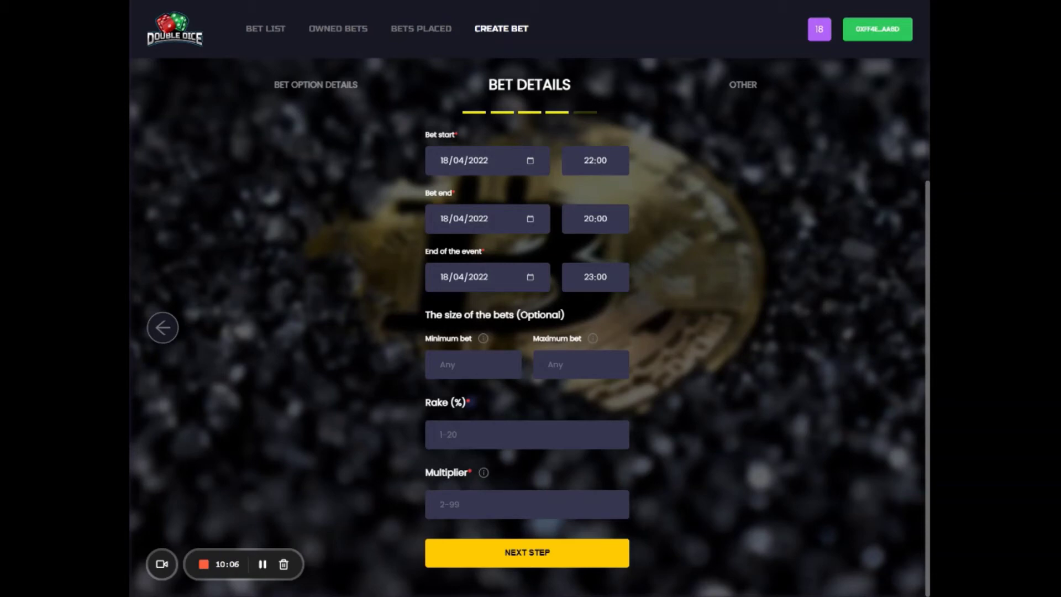
{"action": "type", "text": "2"}
{"action": "left_click", "coordinate": [475, 504]}
{"action": "mouse_move", "coordinate": [483, 475]}
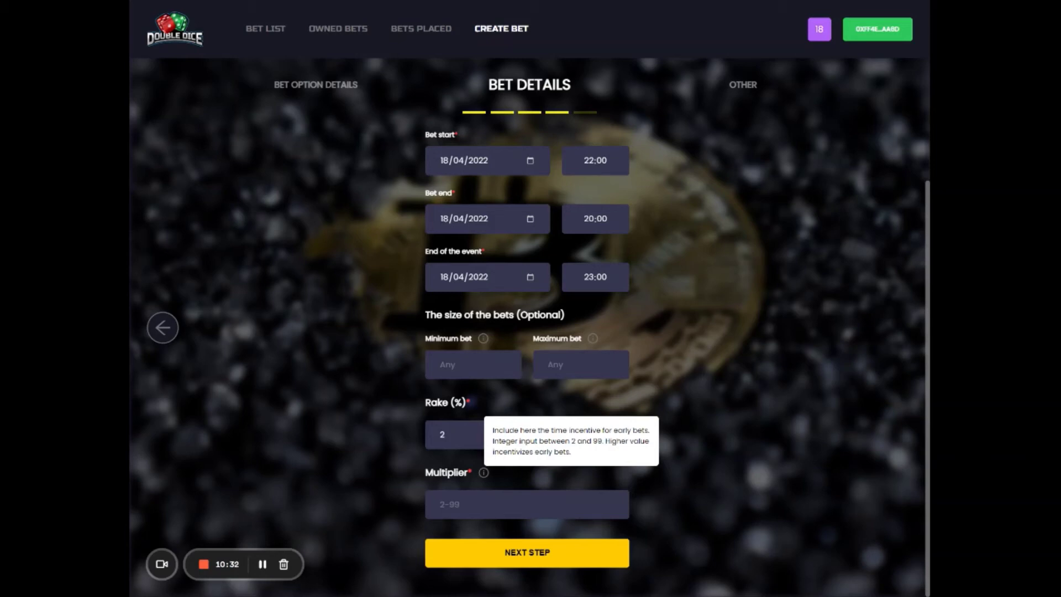
{"action": "type", "text": "25"}
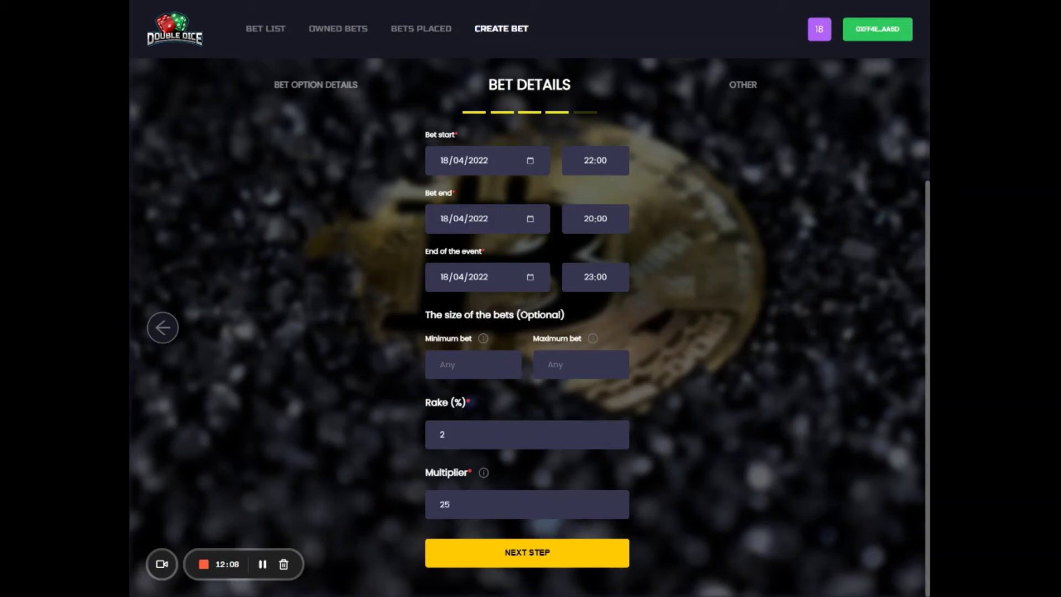
{"action": "left_click", "coordinate": [536, 560]}
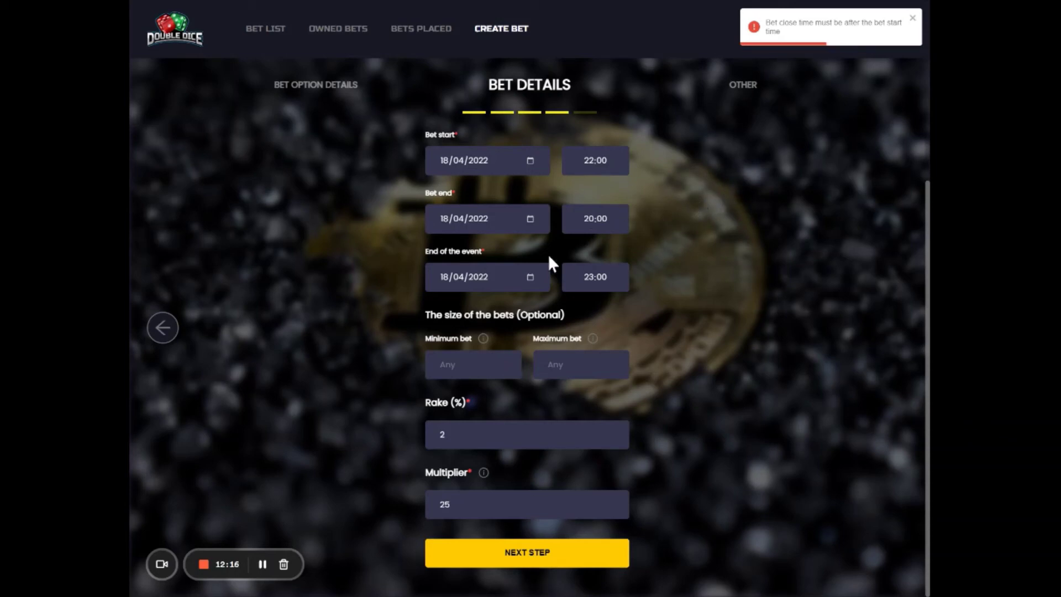
Set the bet start date to 17/04/2022 and continue to the final part of the bet form.
{"action": "scroll", "coordinate": [549, 256], "scroll_direction": "up", "scroll_amount": 1}
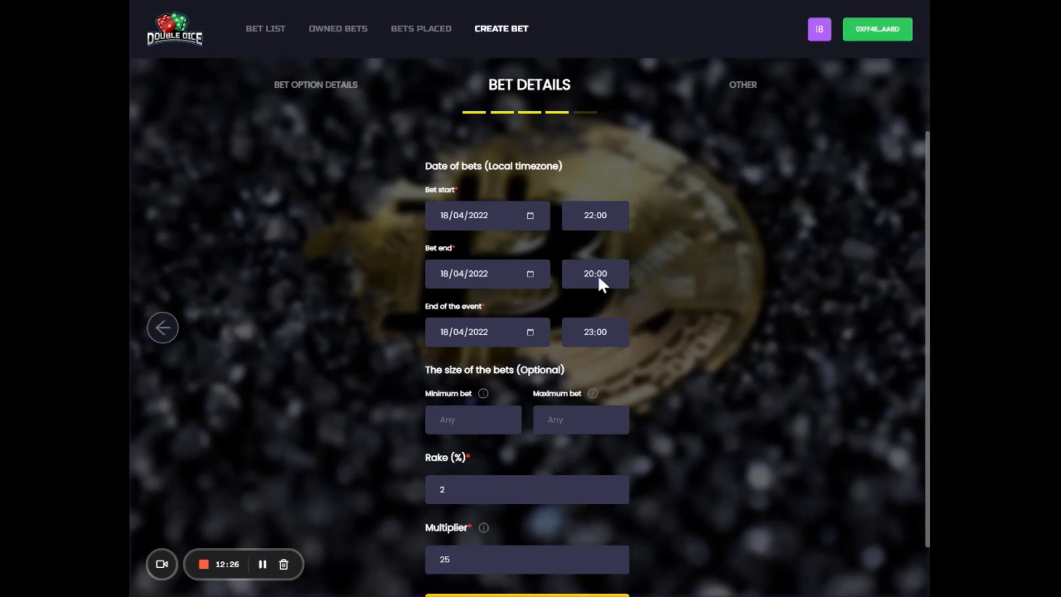
{"action": "left_click", "coordinate": [520, 227]}
{"action": "key", "text": "Down"}
{"action": "left_click", "coordinate": [679, 276]}
{"action": "scroll", "coordinate": [495, 267], "scroll_direction": "down", "scroll_amount": 1}
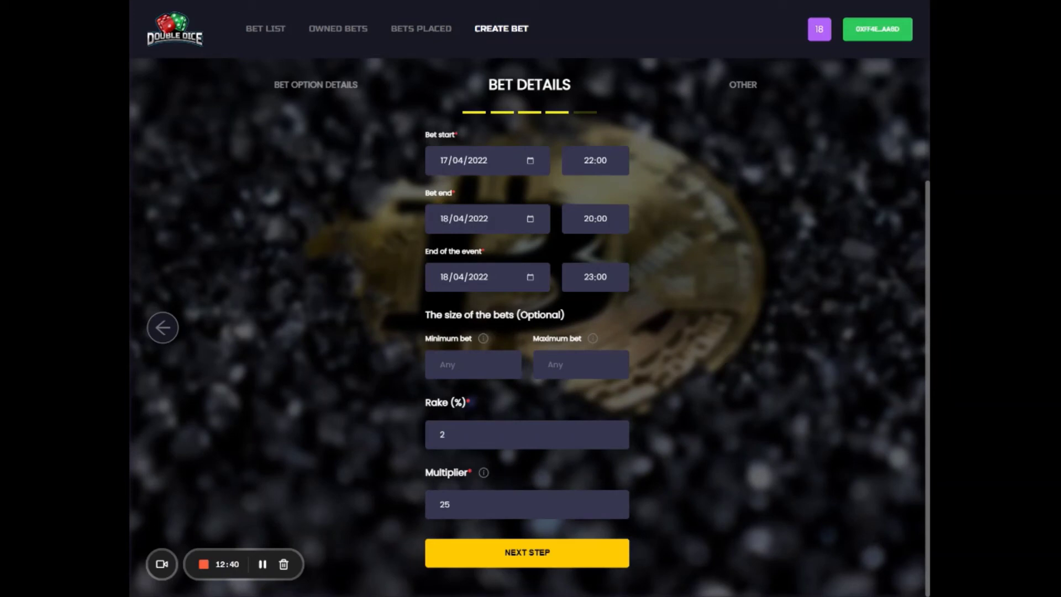
{"action": "left_click", "coordinate": [519, 557]}
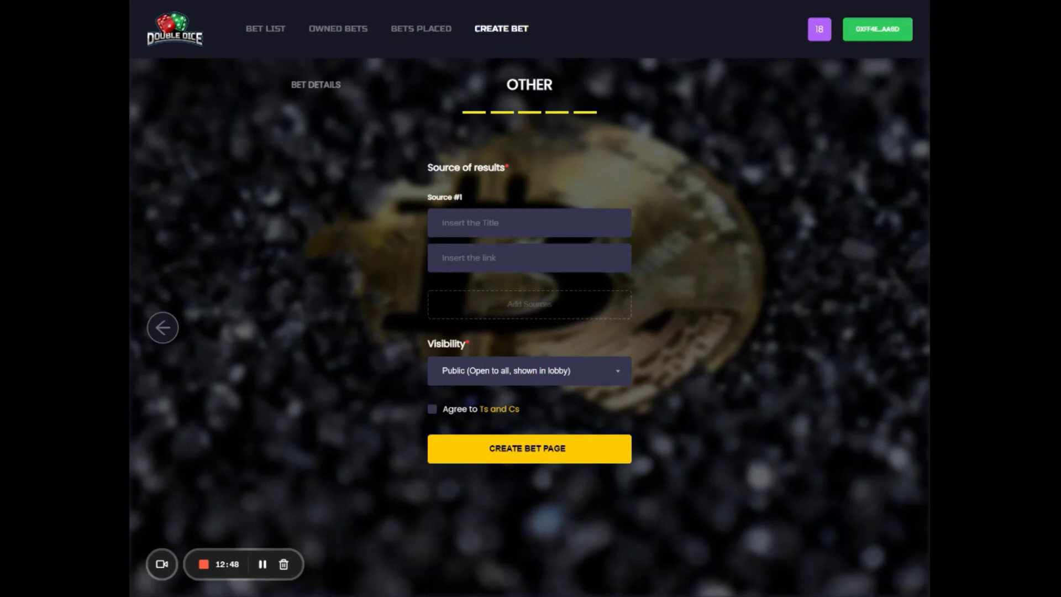
{"action": "type", "text": "CMC"}
{"action": "key", "text": "Tab"}
{"action": "type", "text": "ht"}
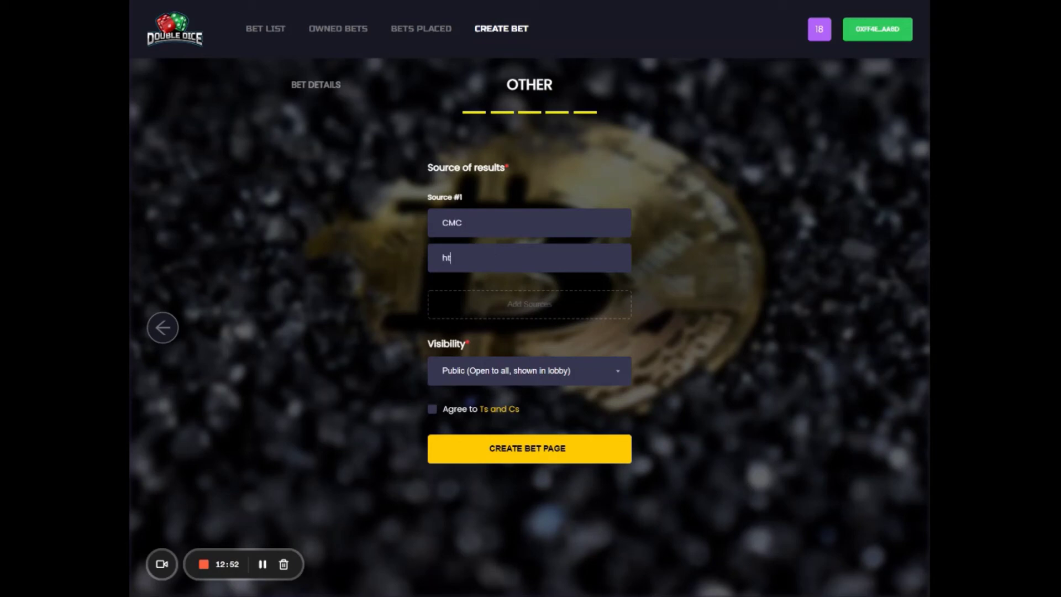
{"action": "type", "text": "tps://www.coinmarketcap.com"}
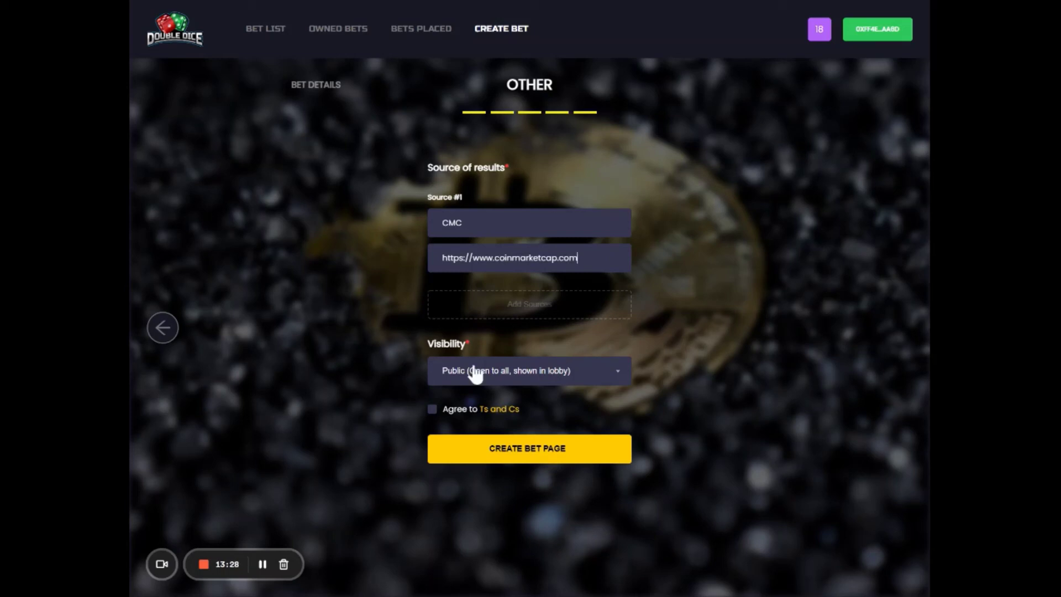
Choose Public (Open to all, shown in lobby) visibility, agree to the Ts and Cs and create the bet page.
{"action": "left_click", "coordinate": [493, 385]}
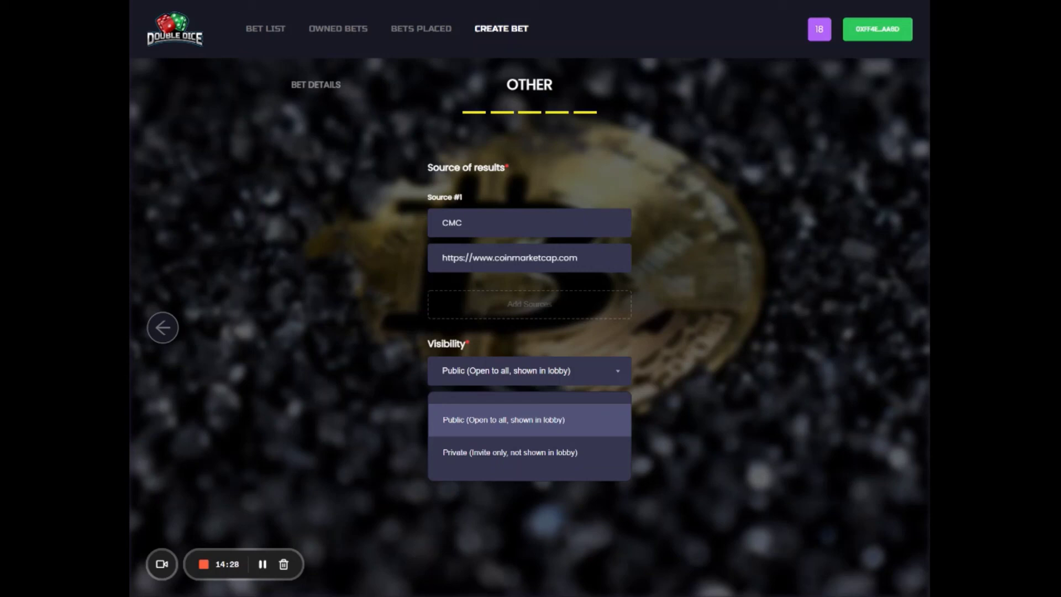
{"action": "left_click", "coordinate": [551, 426]}
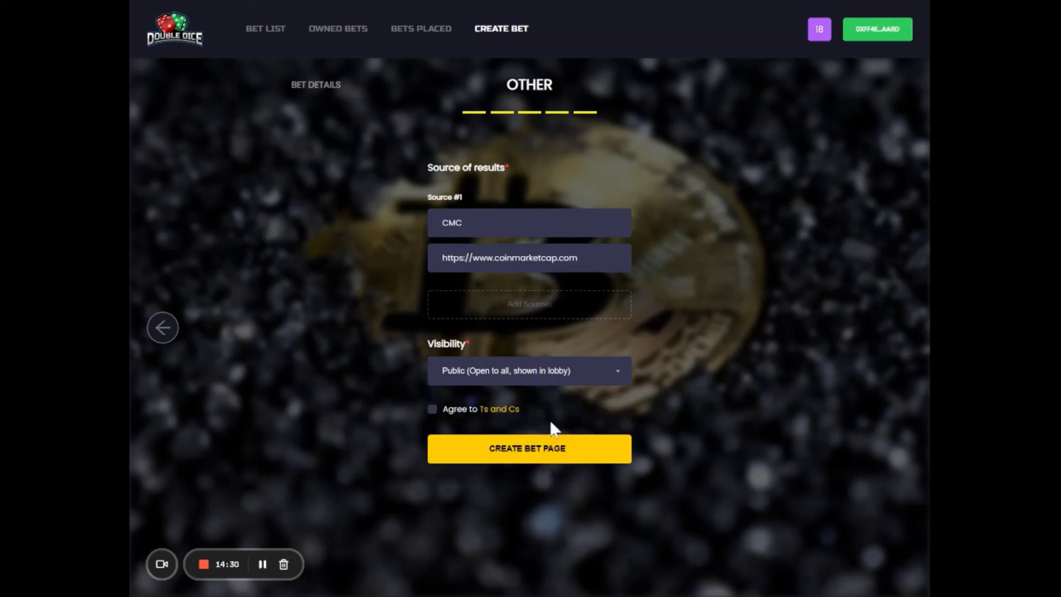
{"action": "left_click", "coordinate": [433, 410]}
{"action": "left_click", "coordinate": [536, 457]}
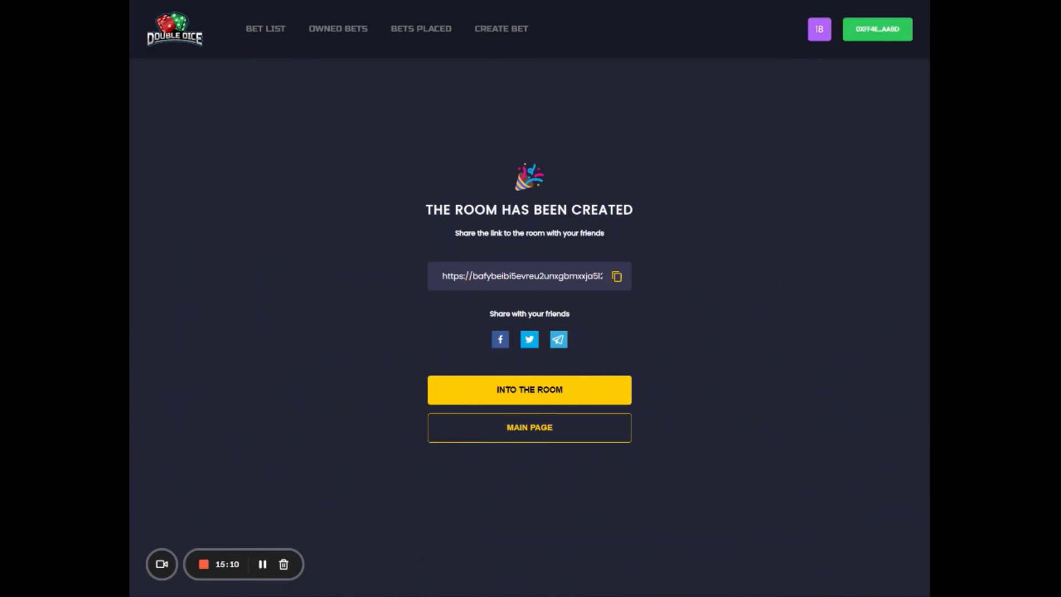
Copy the share link of the new room and enter the room.
{"action": "left_click", "coordinate": [615, 280]}
{"action": "left_click", "coordinate": [536, 398]}
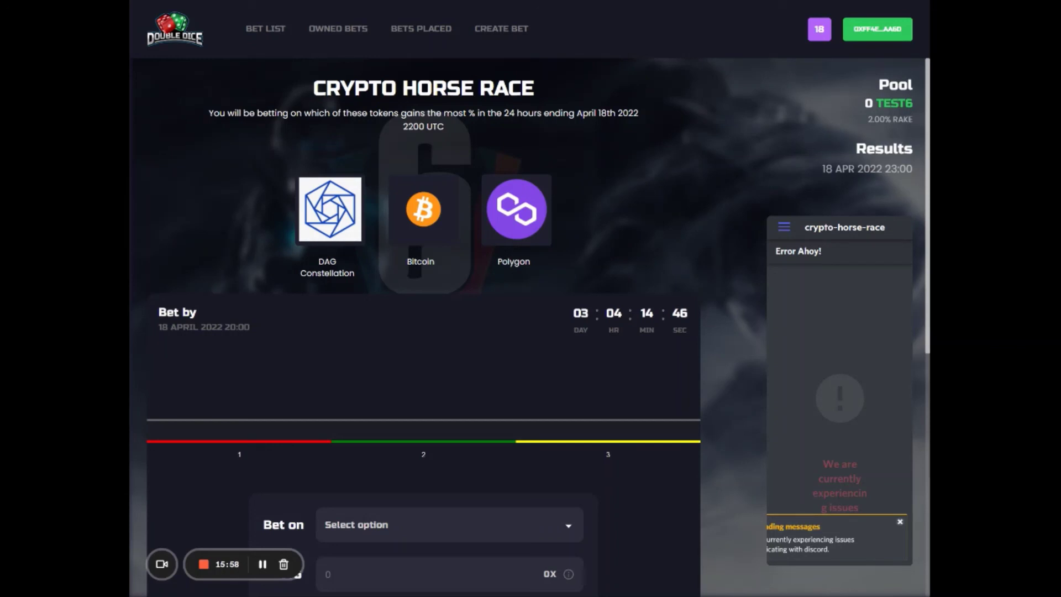
Dismiss the chat's error notice and look over the bet page from the betting form down to the sources.
{"action": "scroll", "coordinate": [716, 254], "scroll_direction": "down", "scroll_amount": 1}
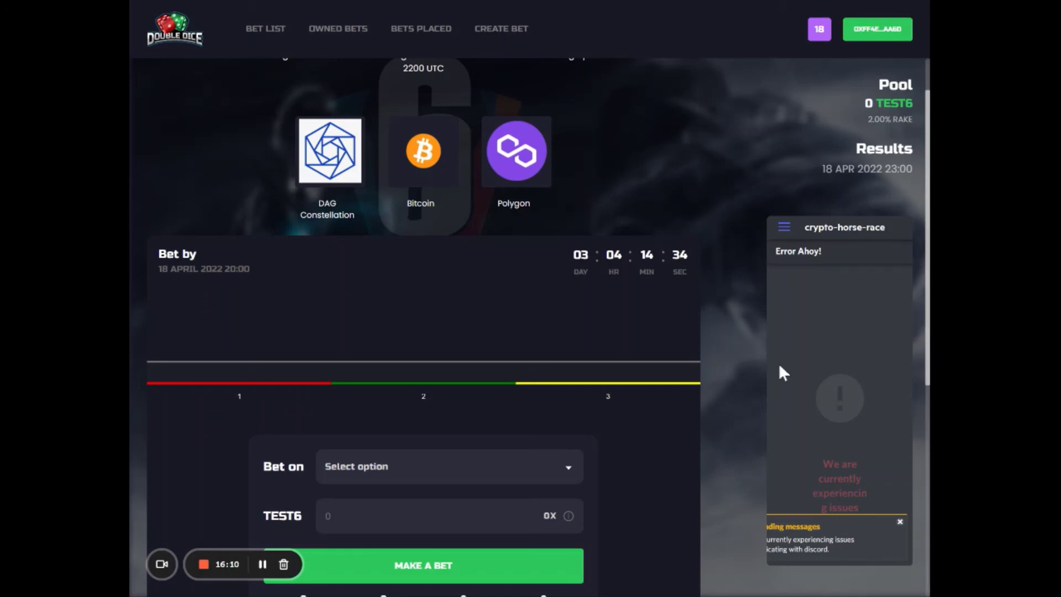
{"action": "left_click", "coordinate": [900, 524]}
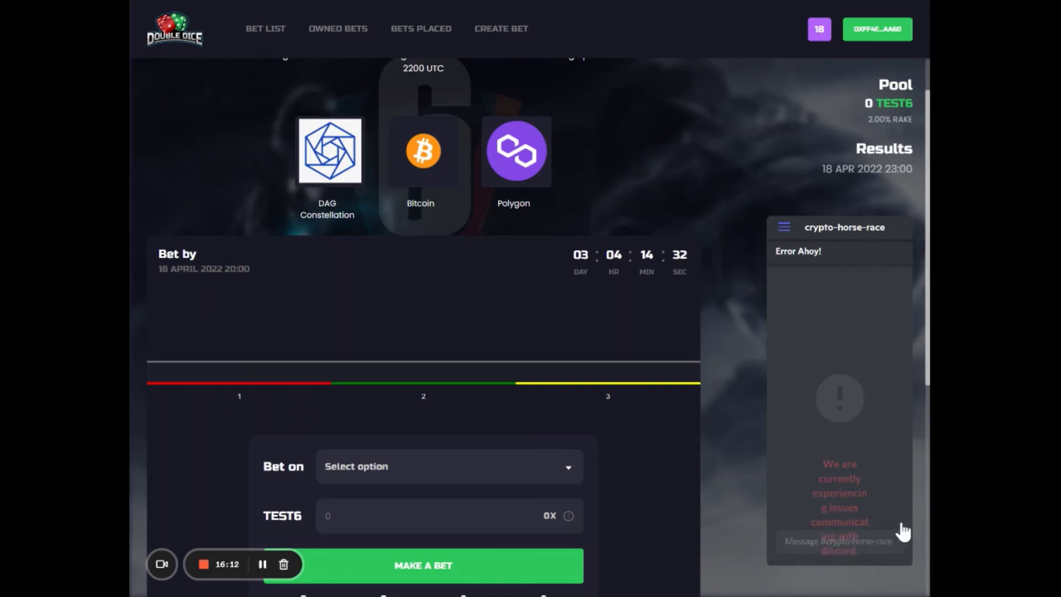
{"action": "scroll", "coordinate": [602, 381], "scroll_direction": "down", "scroll_amount": 5}
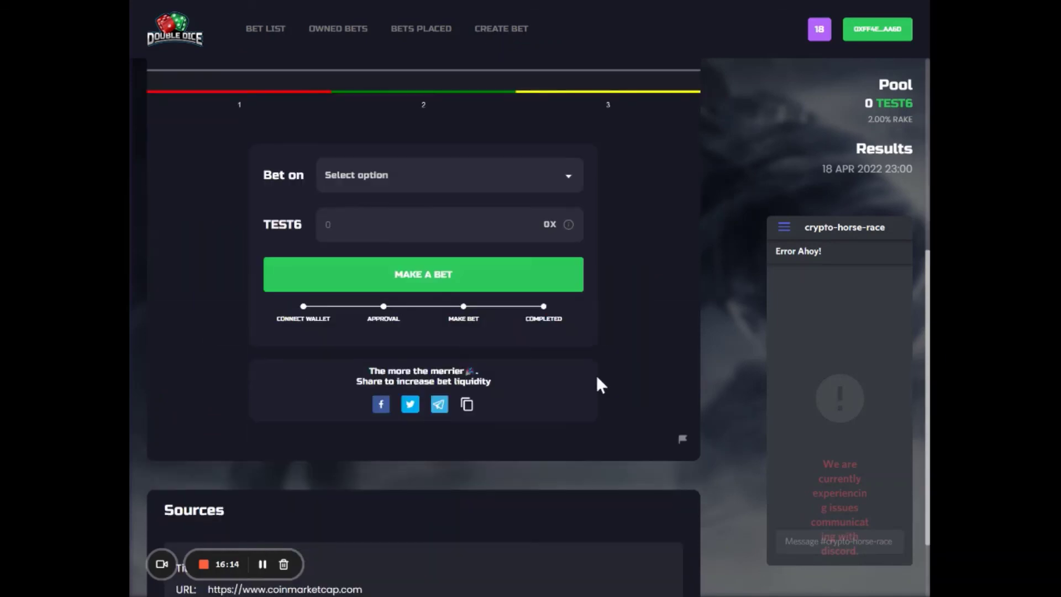
{"action": "scroll", "coordinate": [601, 384], "scroll_direction": "up", "scroll_amount": 6}
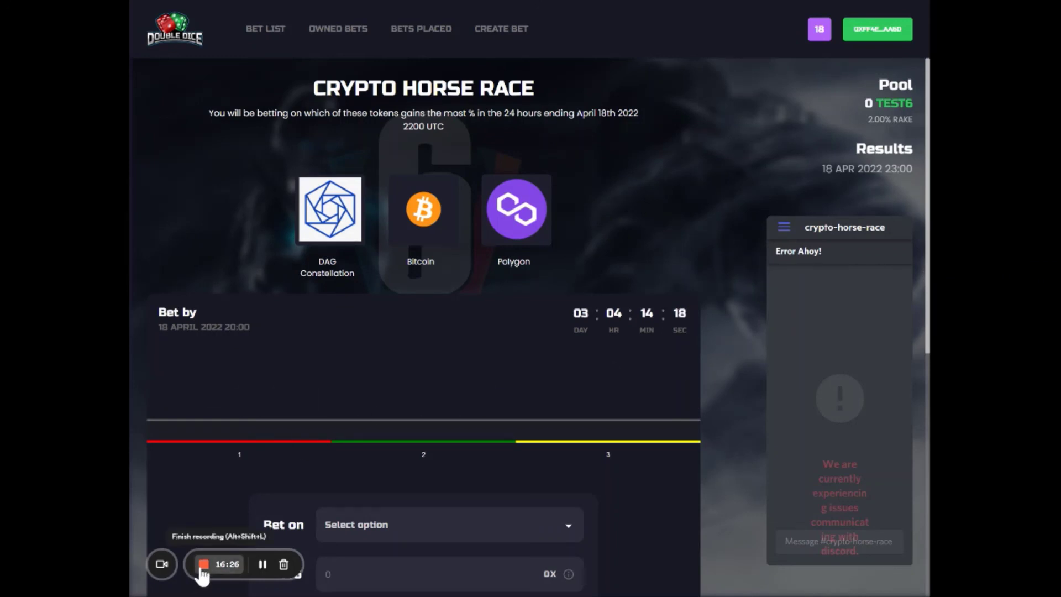
{"action": "left_click", "coordinate": [200, 563]}
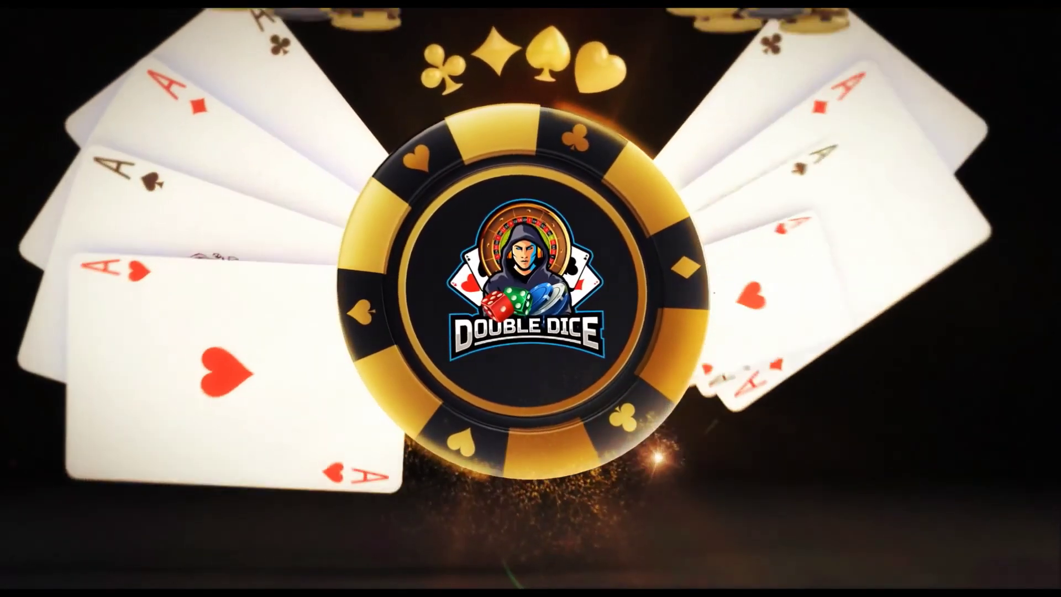